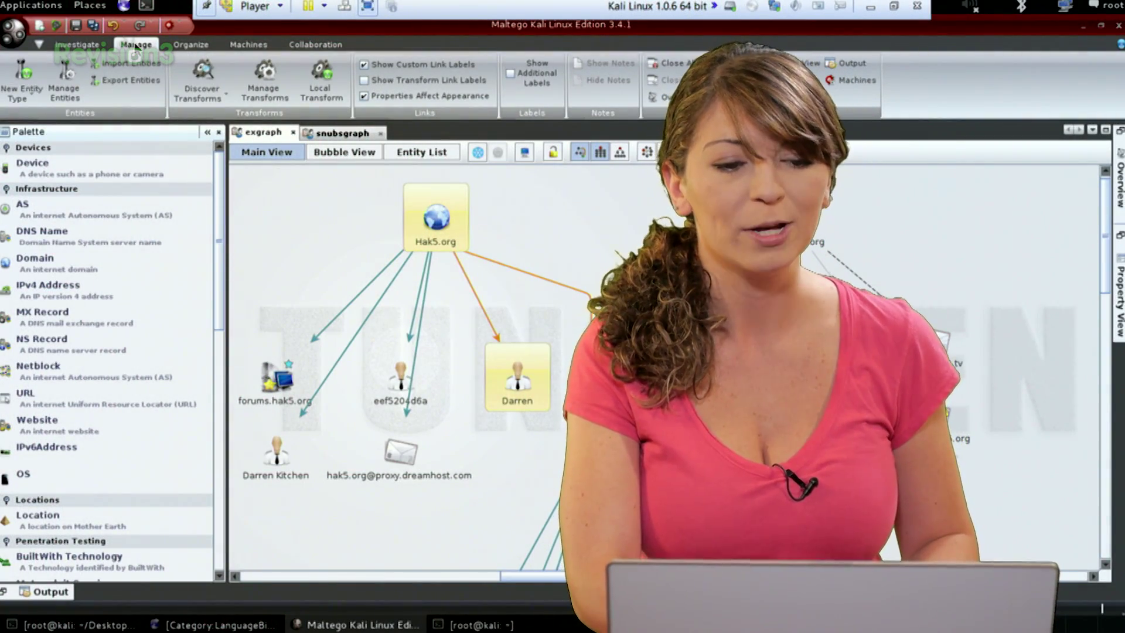
- Open the New Entity Type dropdown on Maltego's Manage ribbon
{"action": "left_click", "coordinate": [29, 87]}
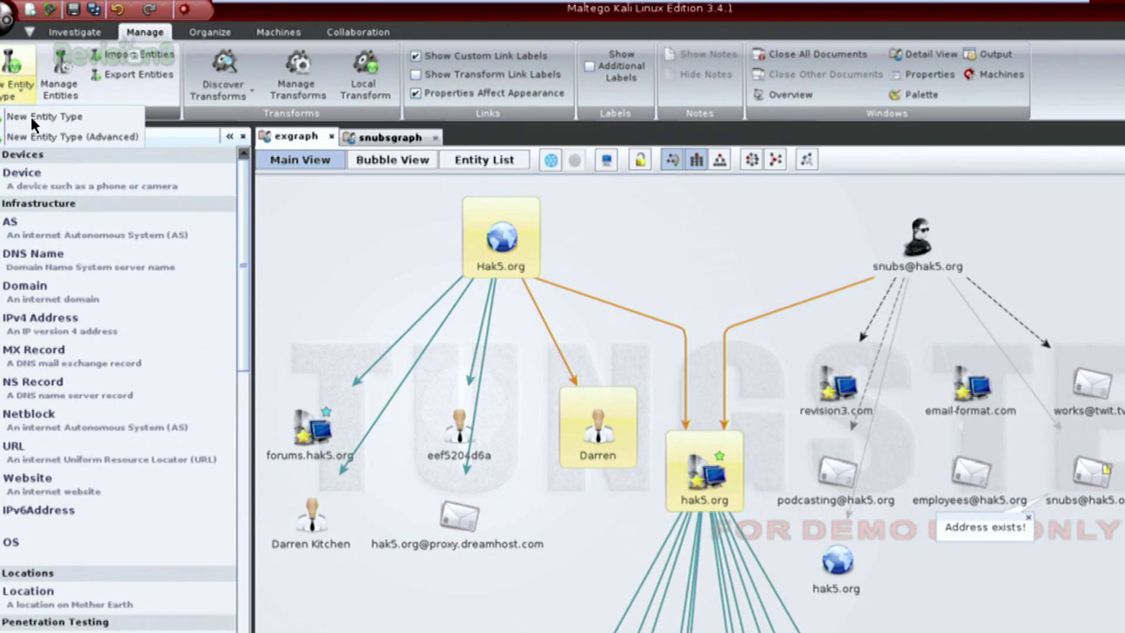
- Start the New Entity Wizard, naming the type 'TheEmails' with description 'My special email entity'
{"action": "left_click", "coordinate": [31, 117]}
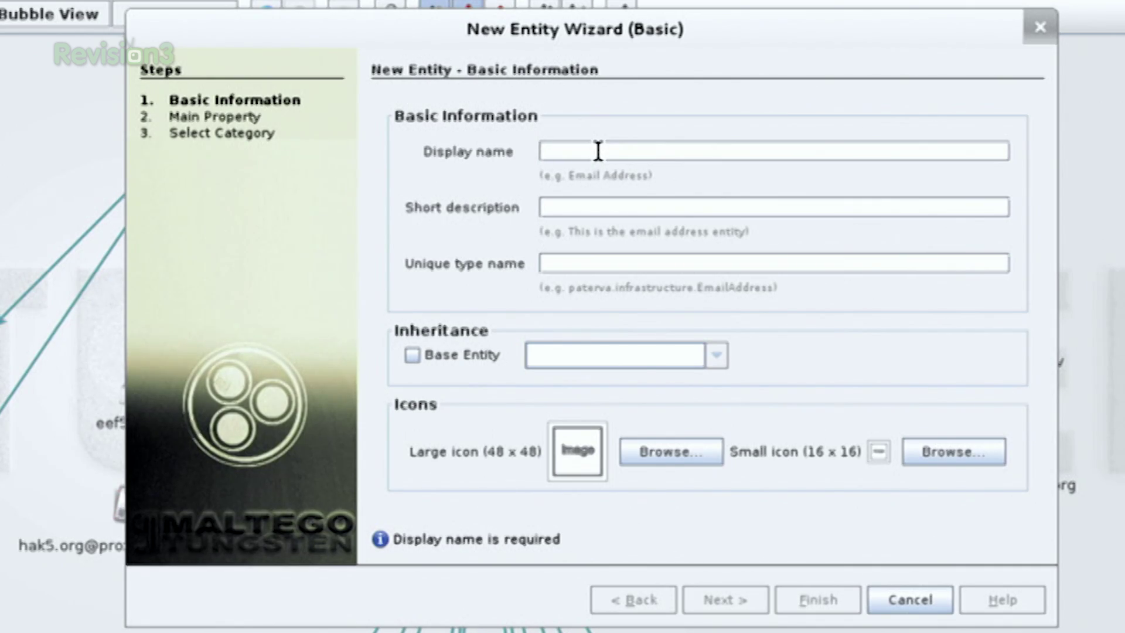
{"action": "type", "text": "H"}
{"action": "key", "text": "BackSpace"}
{"action": "type", "text": "Th"}
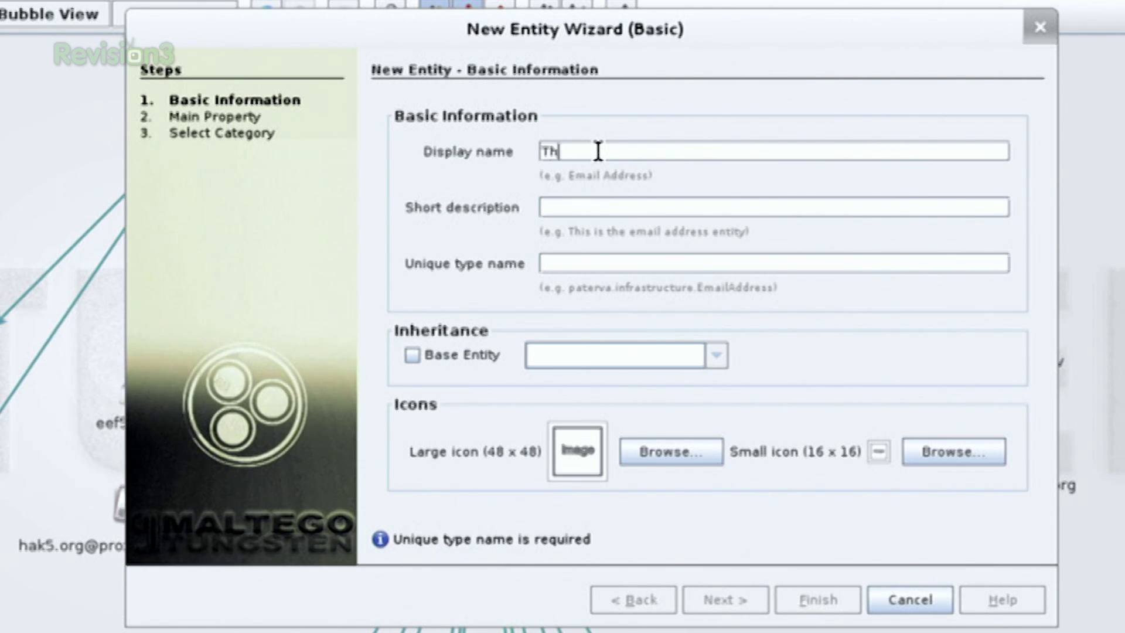
{"action": "type", "text": "eEmails"}
{"action": "left_click", "coordinate": [589, 206]}
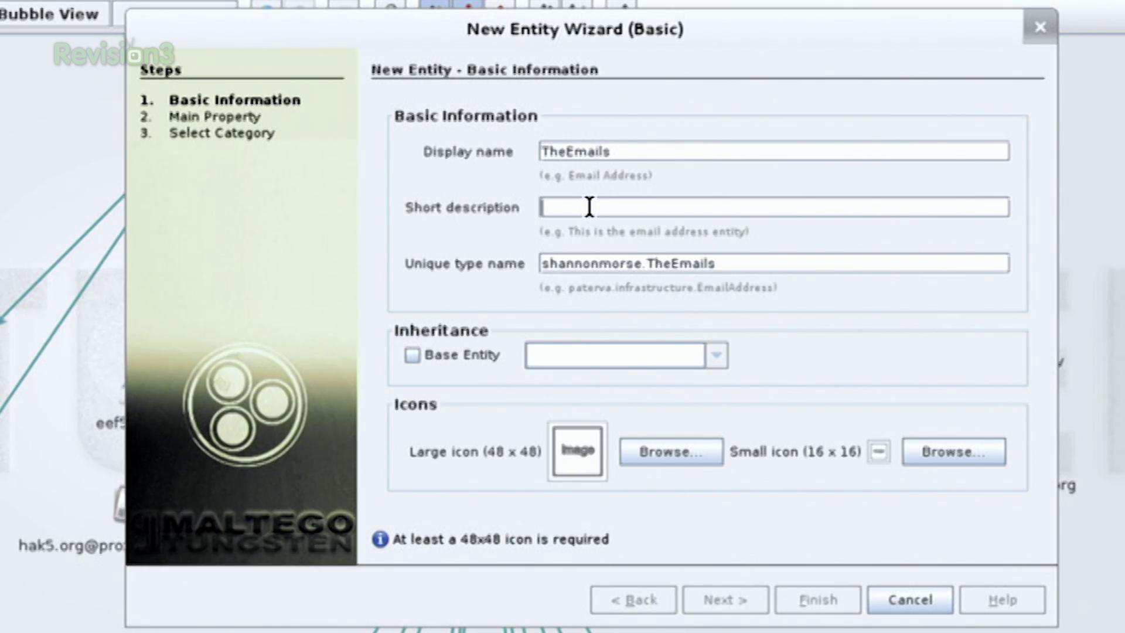
{"action": "type", "text": "My special email entity"}
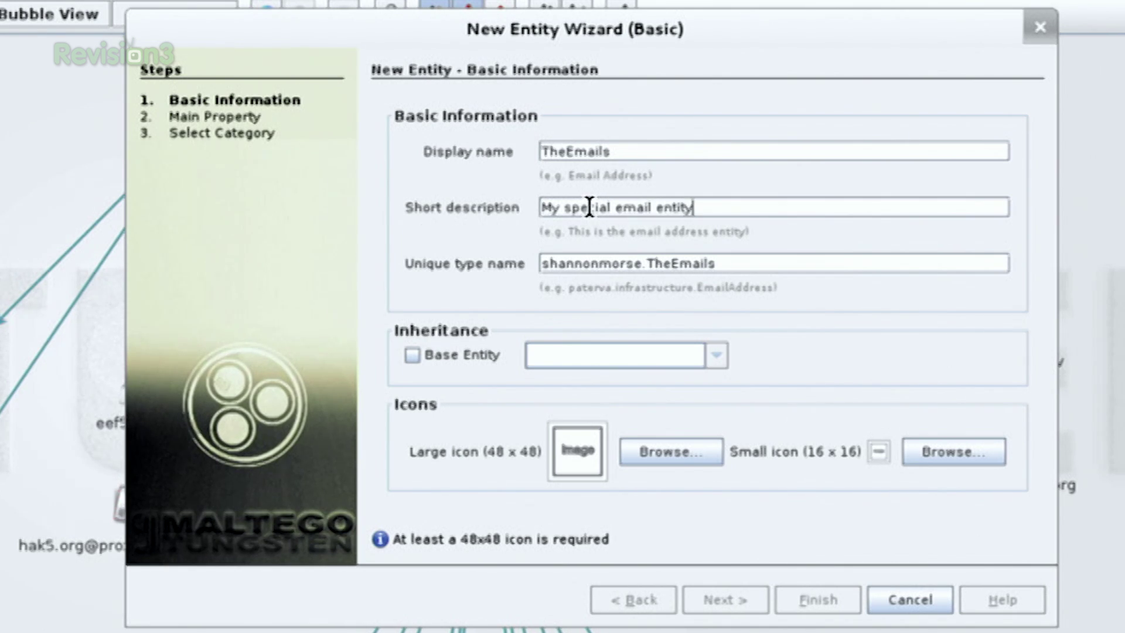
{"action": "key", "text": "Tab"}
- Make the new entity inherit from the base entity maltego.EmailAddress
{"action": "left_click", "coordinate": [424, 353]}
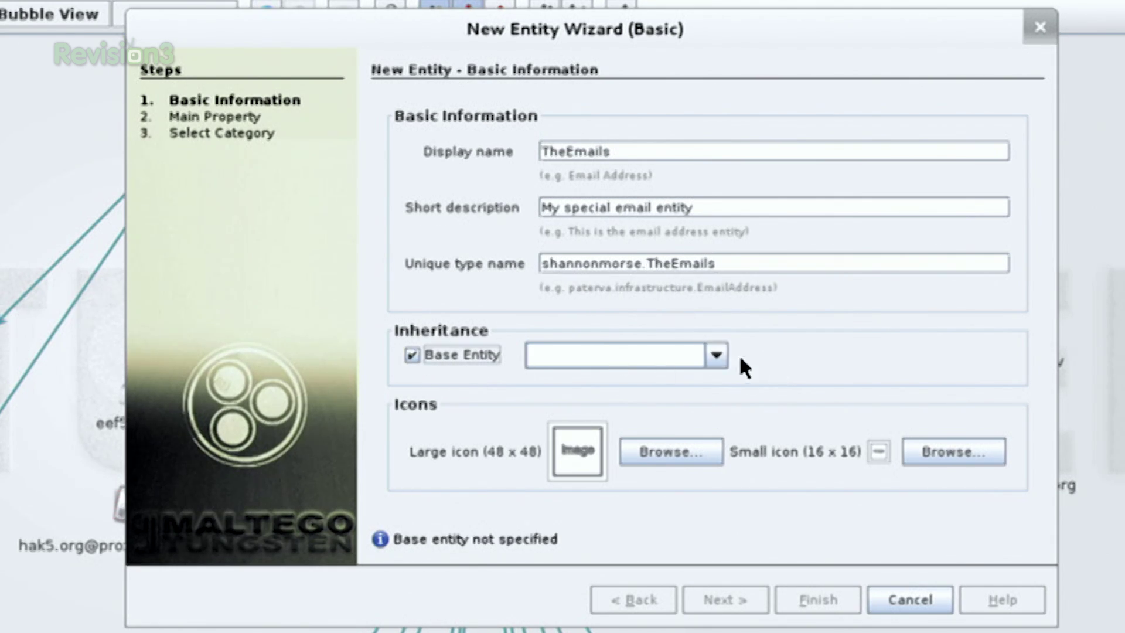
{"action": "left_click", "coordinate": [716, 357]}
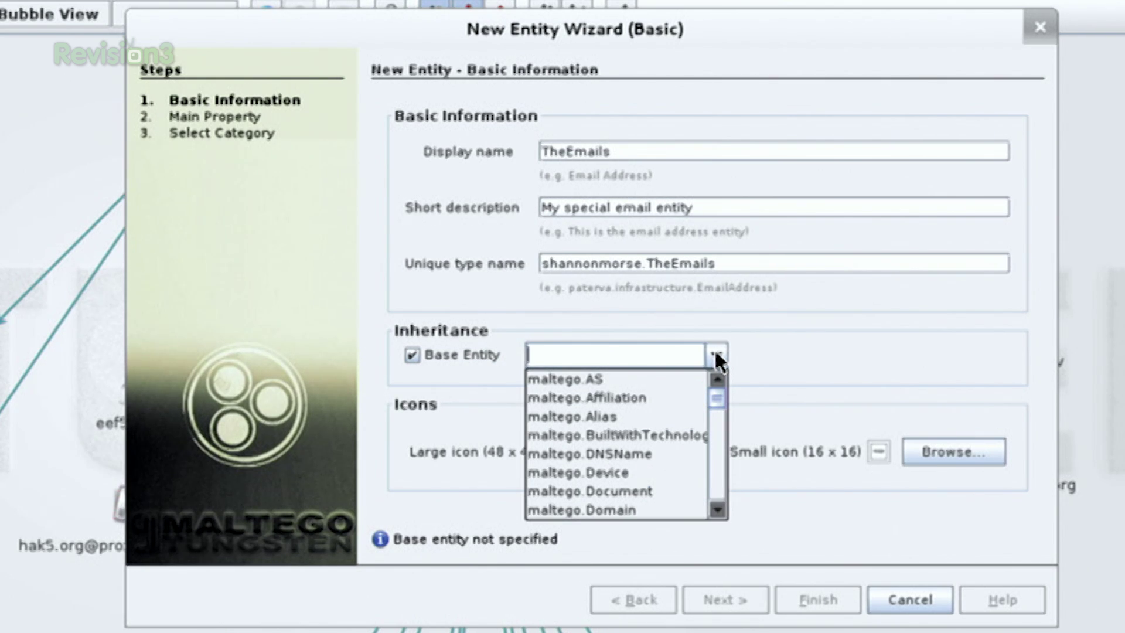
{"action": "left_click", "coordinate": [717, 437]}
{"action": "left_click", "coordinate": [715, 456]}
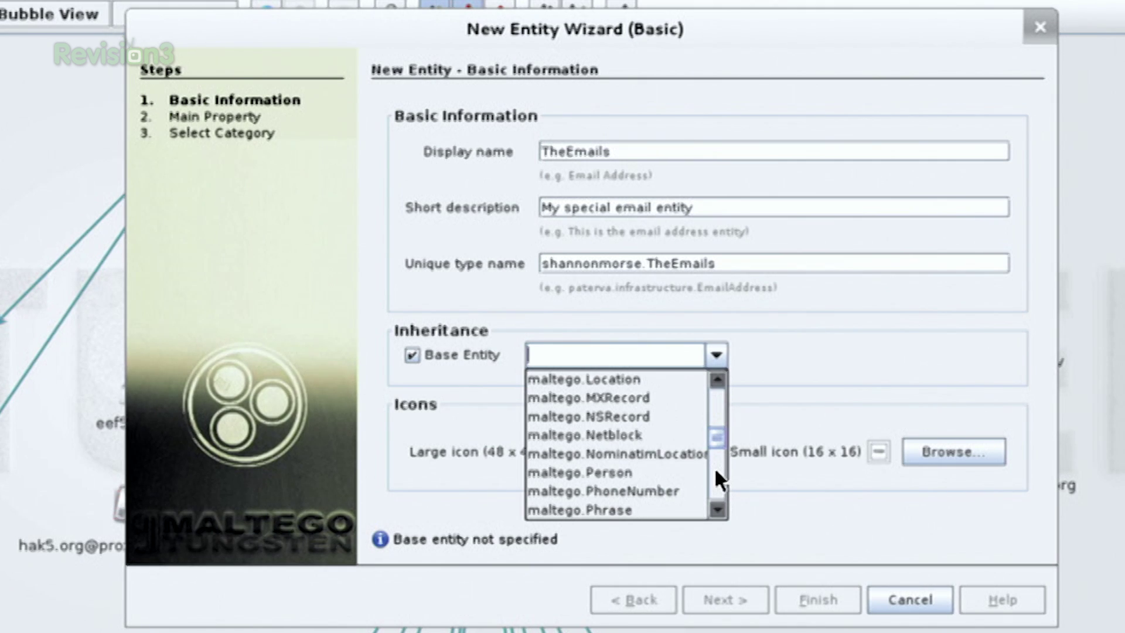
{"action": "left_click", "coordinate": [716, 467]}
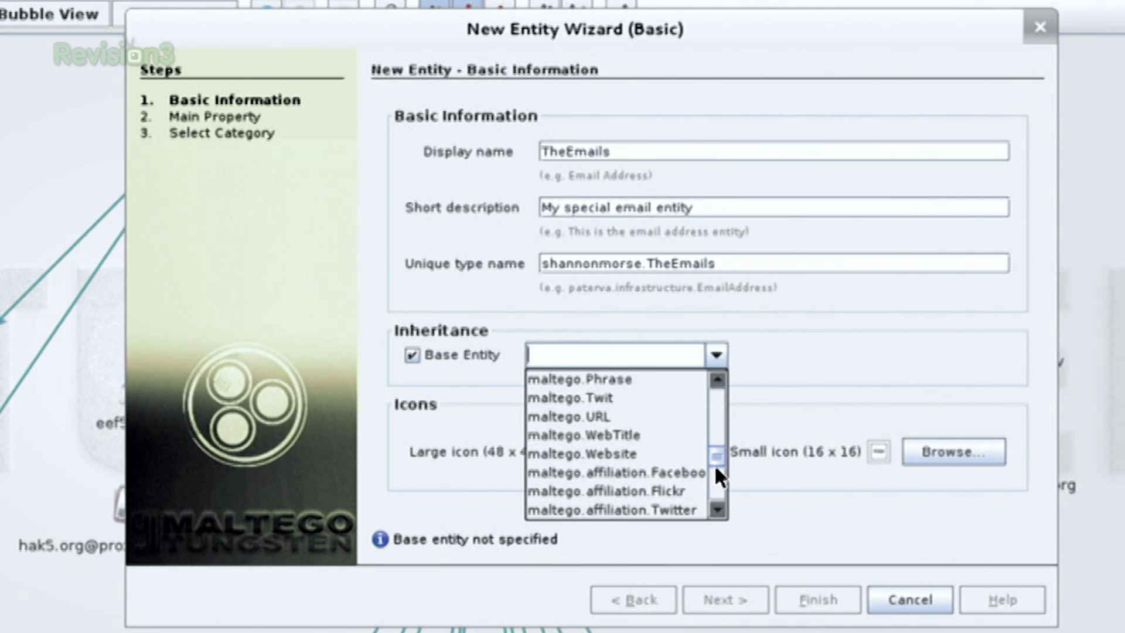
{"action": "left_click_drag", "start_coordinate": [716, 457], "coordinate": [719, 405]}
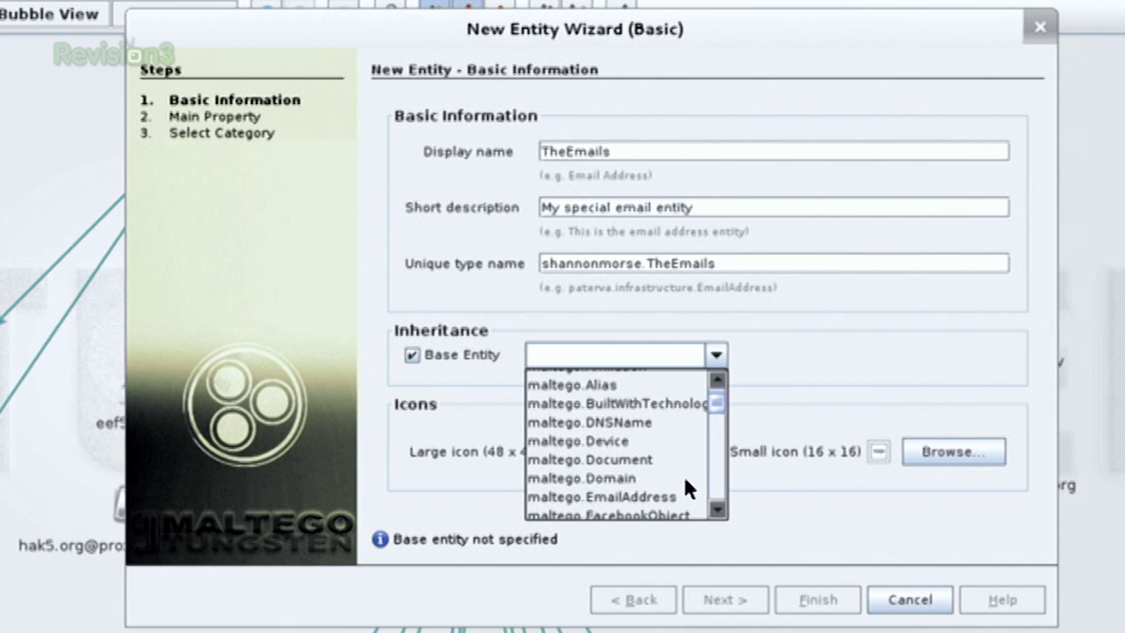
{"action": "left_click", "coordinate": [599, 497]}
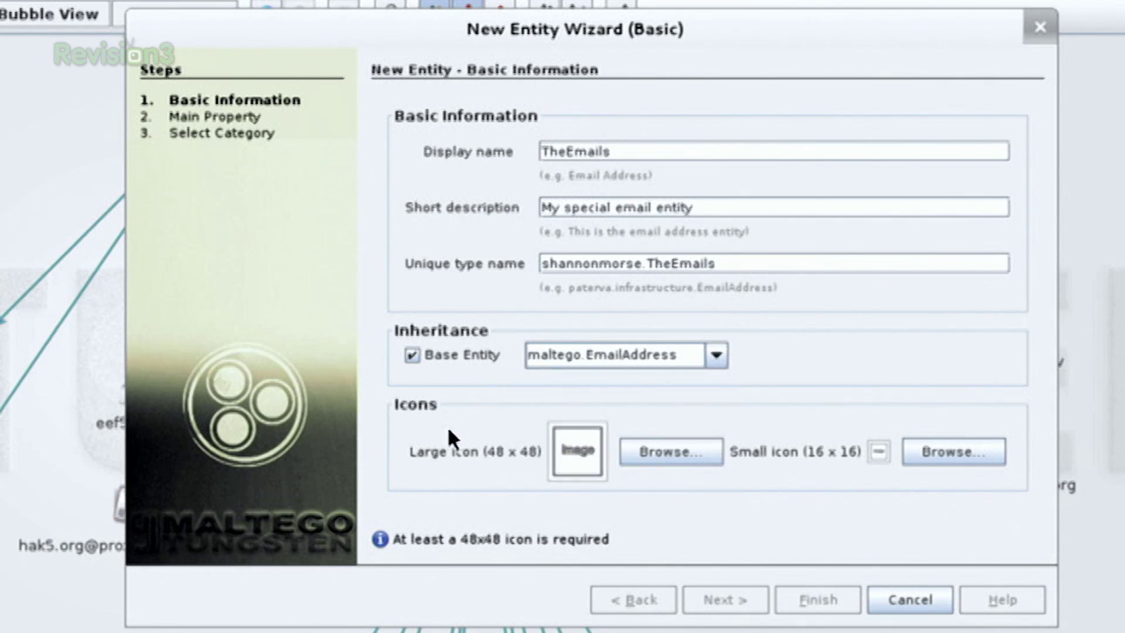
- Set the plain star icon from the star-badged set as the entity's large icon
{"action": "left_click", "coordinate": [690, 466]}
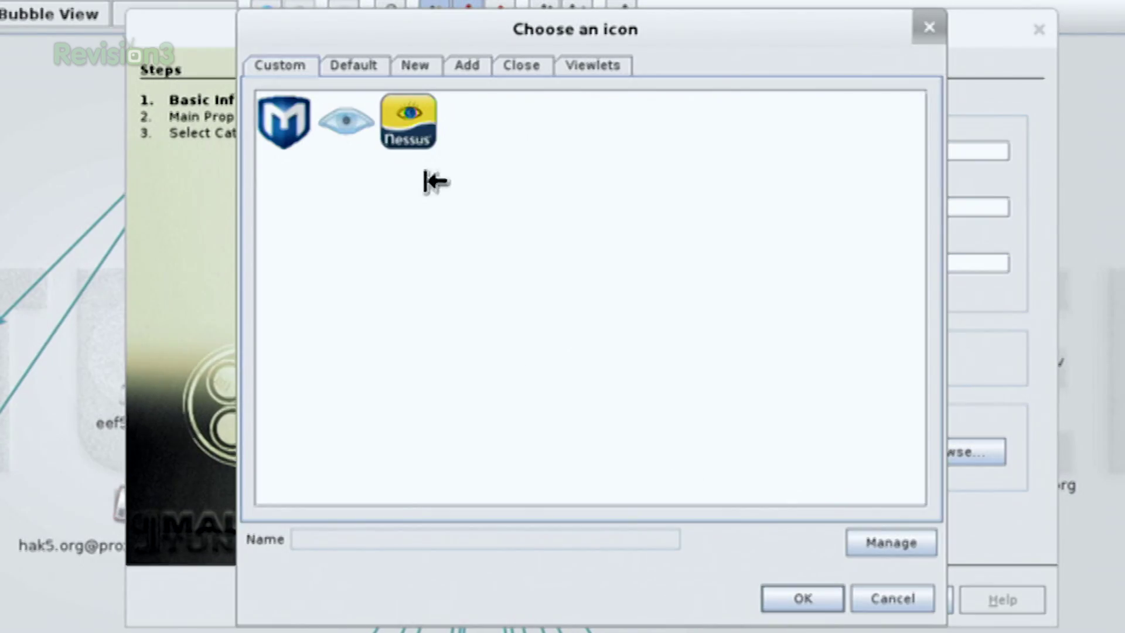
{"action": "left_click", "coordinate": [348, 64]}
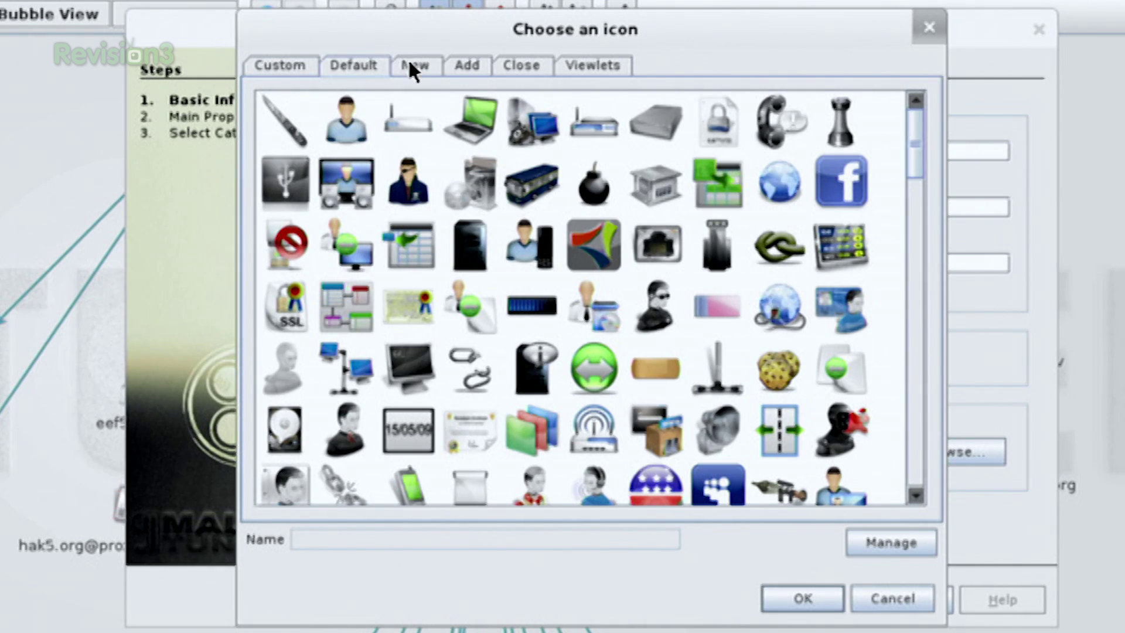
{"action": "left_click", "coordinate": [417, 69]}
{"action": "left_click", "coordinate": [372, 65]}
{"action": "left_click", "coordinate": [411, 66]}
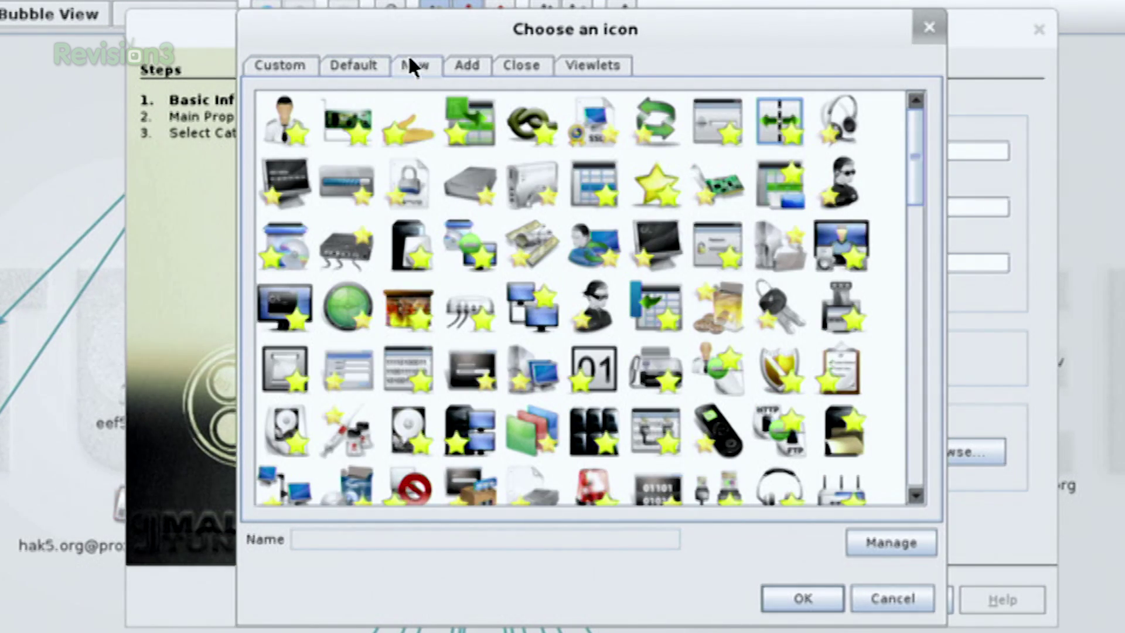
{"action": "left_click", "coordinate": [658, 176]}
{"action": "left_click", "coordinate": [817, 598]}
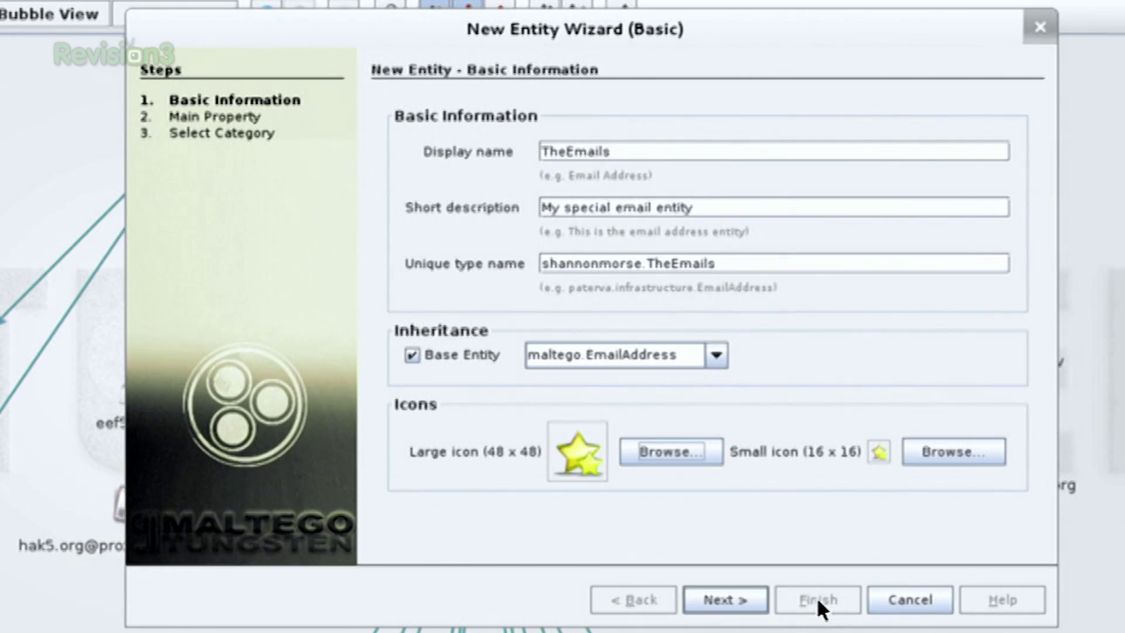
{"action": "left_click", "coordinate": [733, 596]}
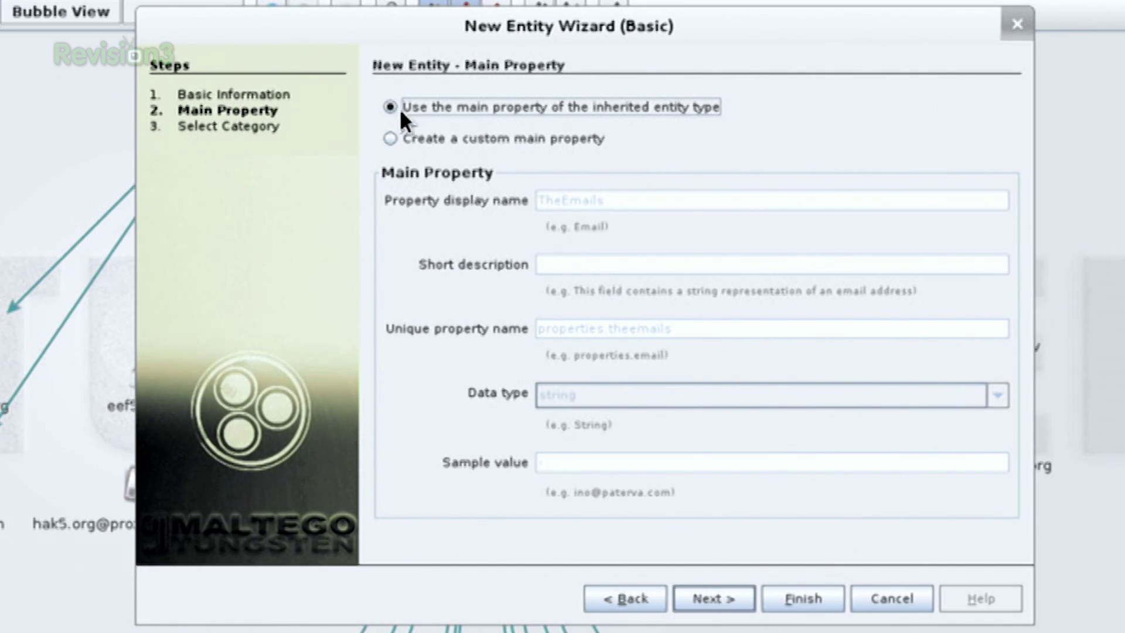
- Keep the inherited main property, file the entity under the Personal category, and finish
{"action": "left_click", "coordinate": [714, 599]}
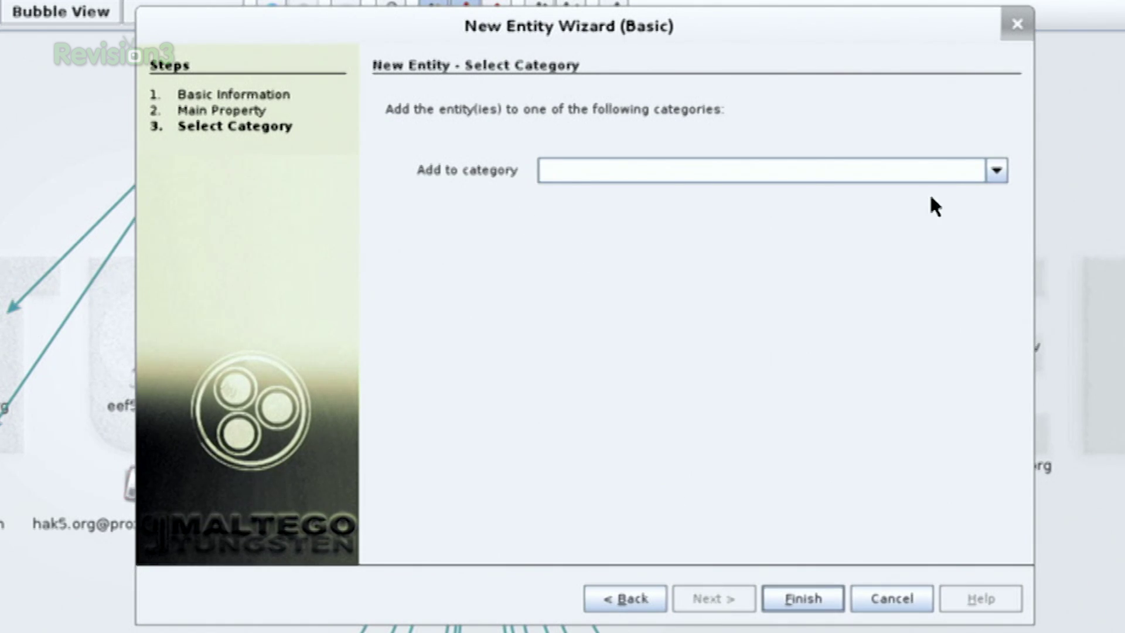
{"action": "left_click", "coordinate": [996, 171]}
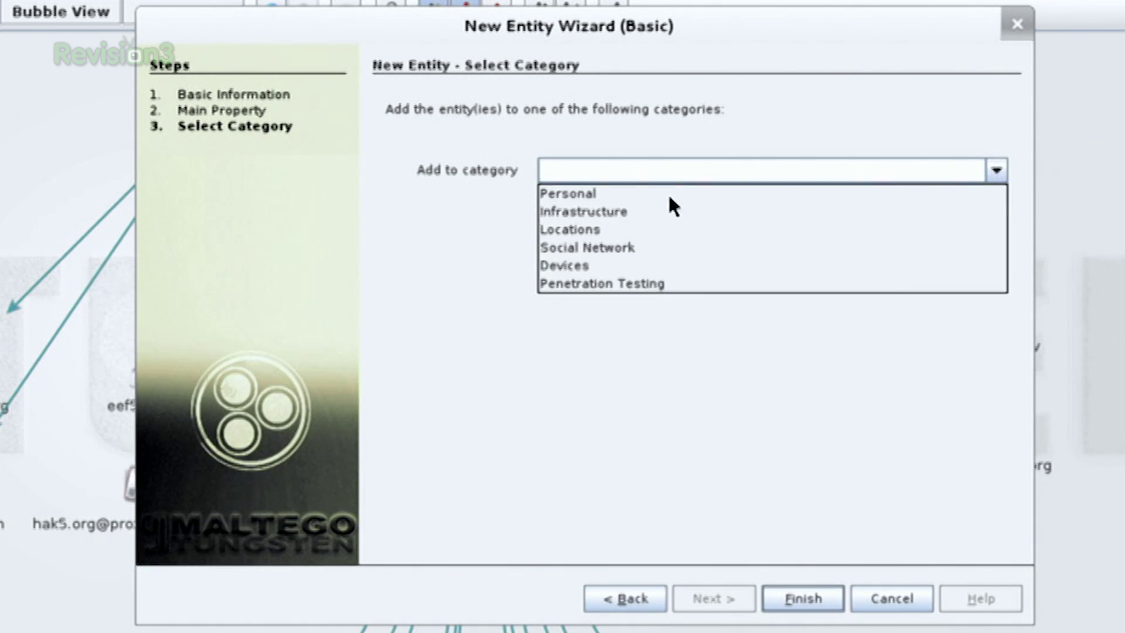
{"action": "left_click", "coordinate": [613, 193]}
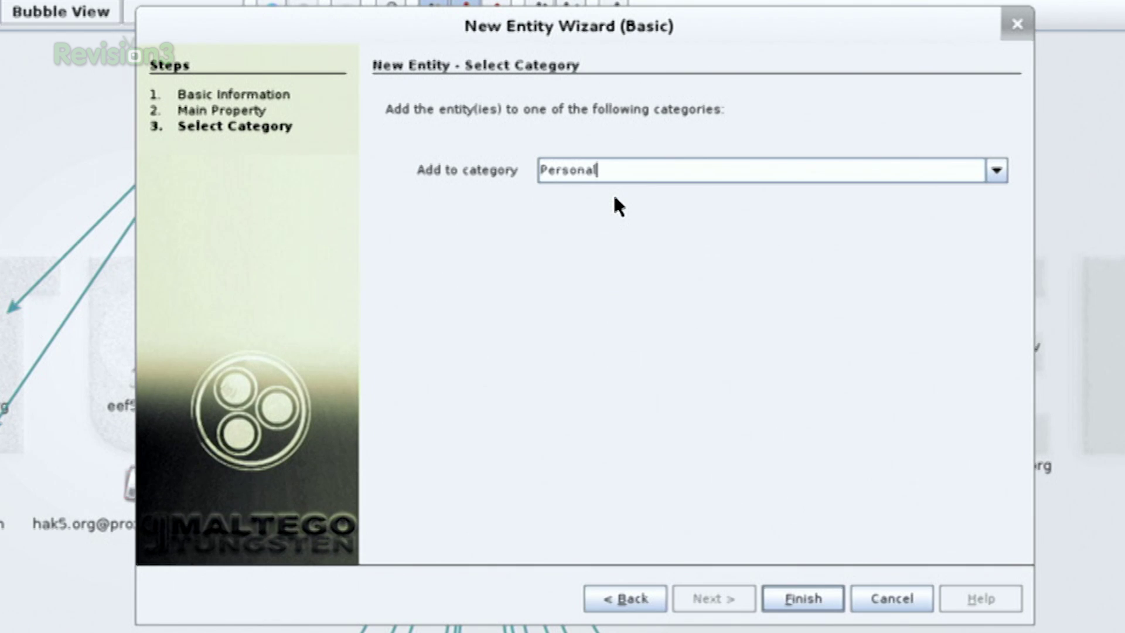
{"action": "left_click", "coordinate": [786, 585]}
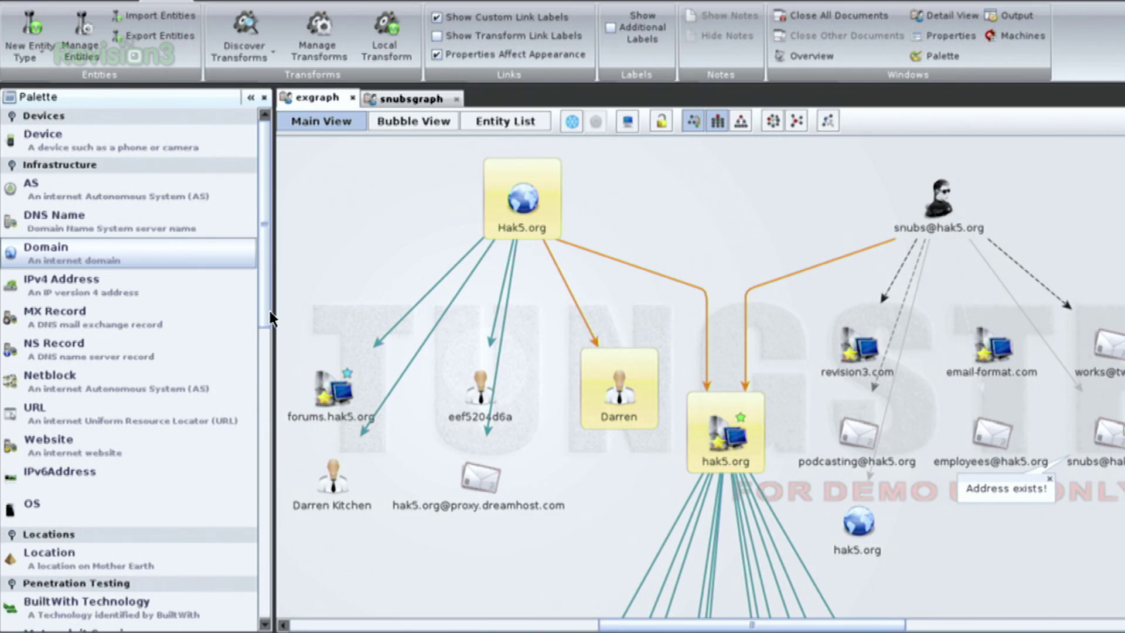
- Drag a TheEmails entity from the palette onto the top of the graph
{"action": "left_click_drag", "start_coordinate": [267, 320], "coordinate": [265, 521]}
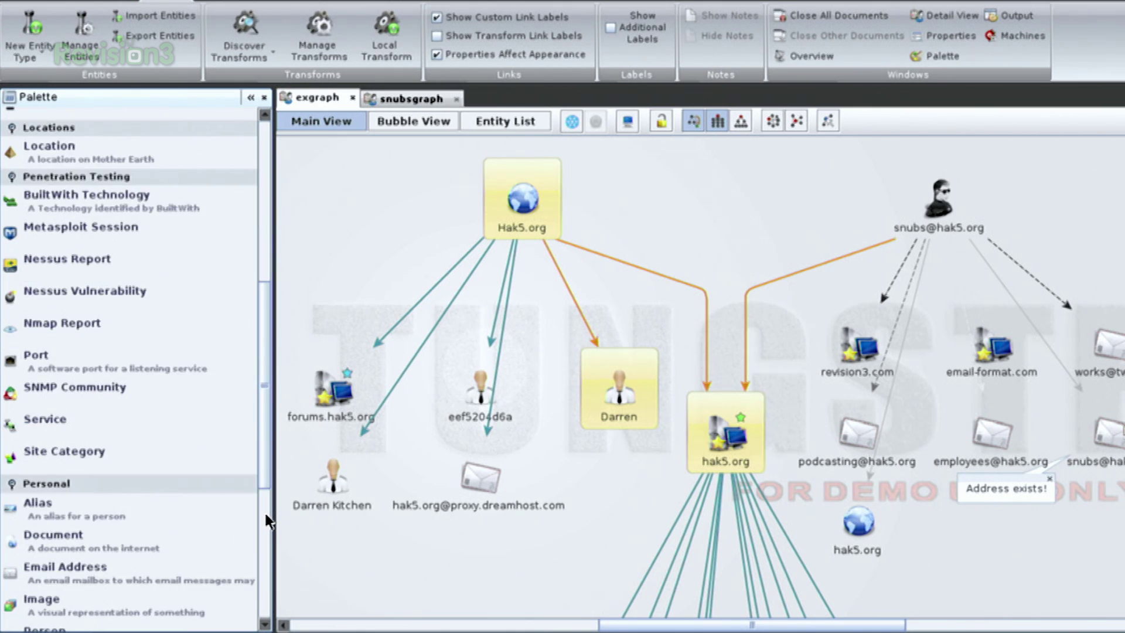
{"action": "left_click", "coordinate": [267, 521]}
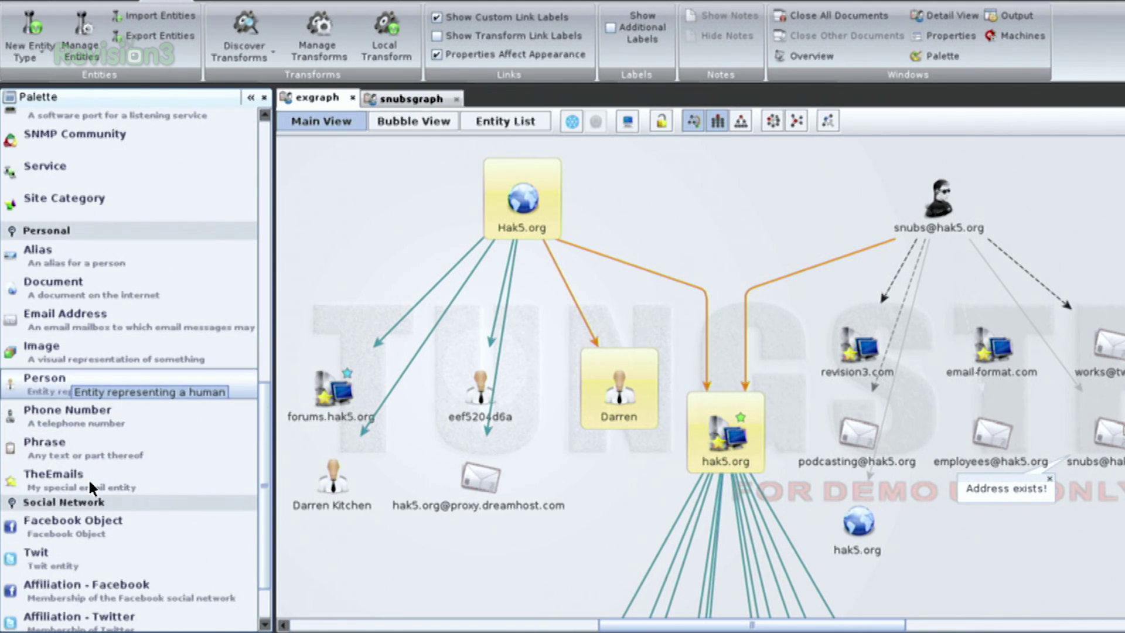
{"action": "left_click_drag", "start_coordinate": [88, 477], "coordinate": [846, 320]}
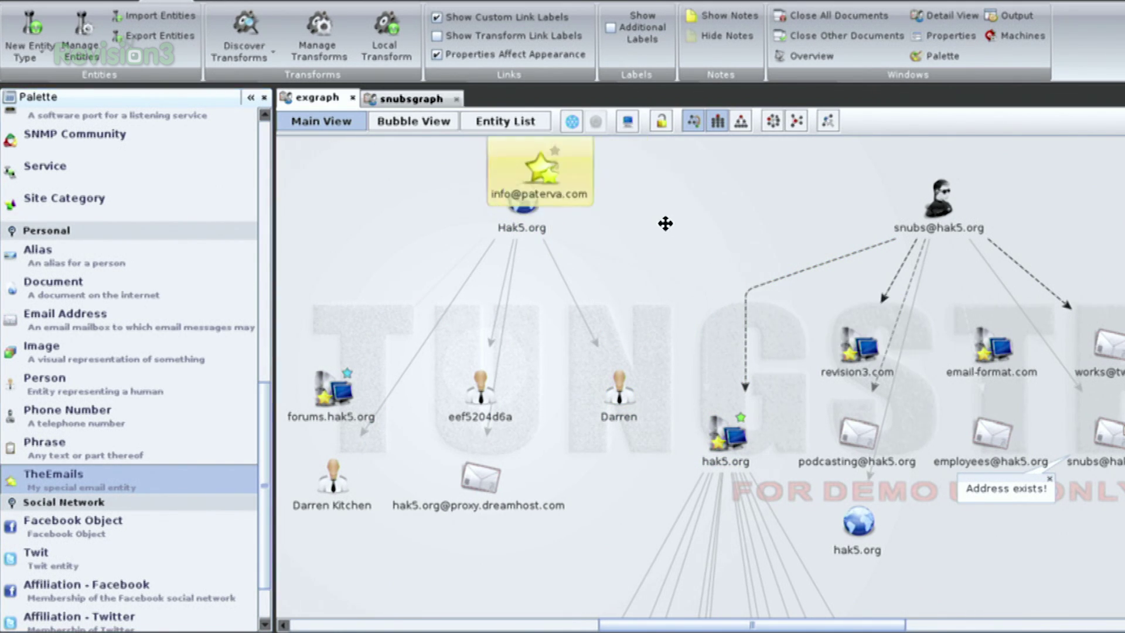
- Replace the star entity's default Paterva label with a hak5.org e-mail address
{"action": "double_click", "coordinate": [663, 251]}
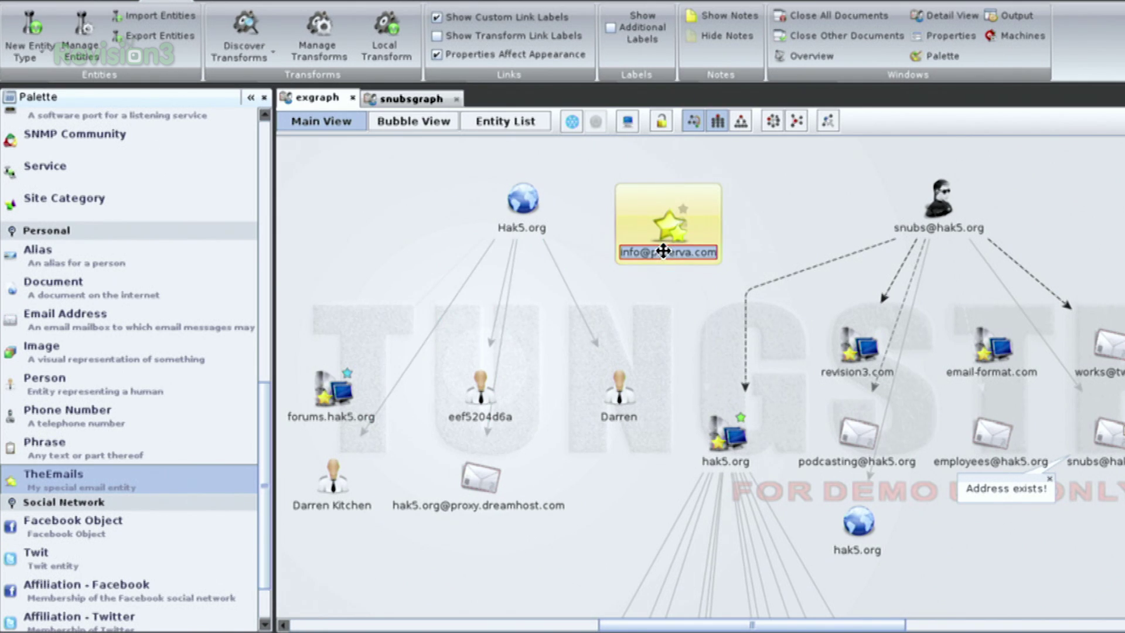
{"action": "key", "text": "BackSpace"}
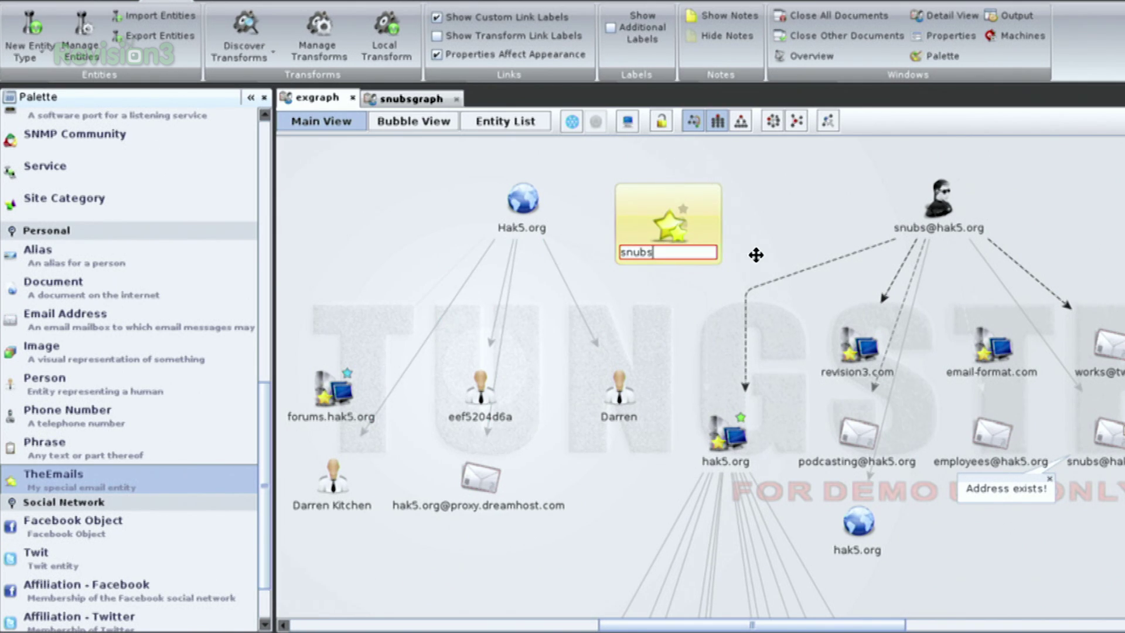
{"action": "key", "text": "Return"}
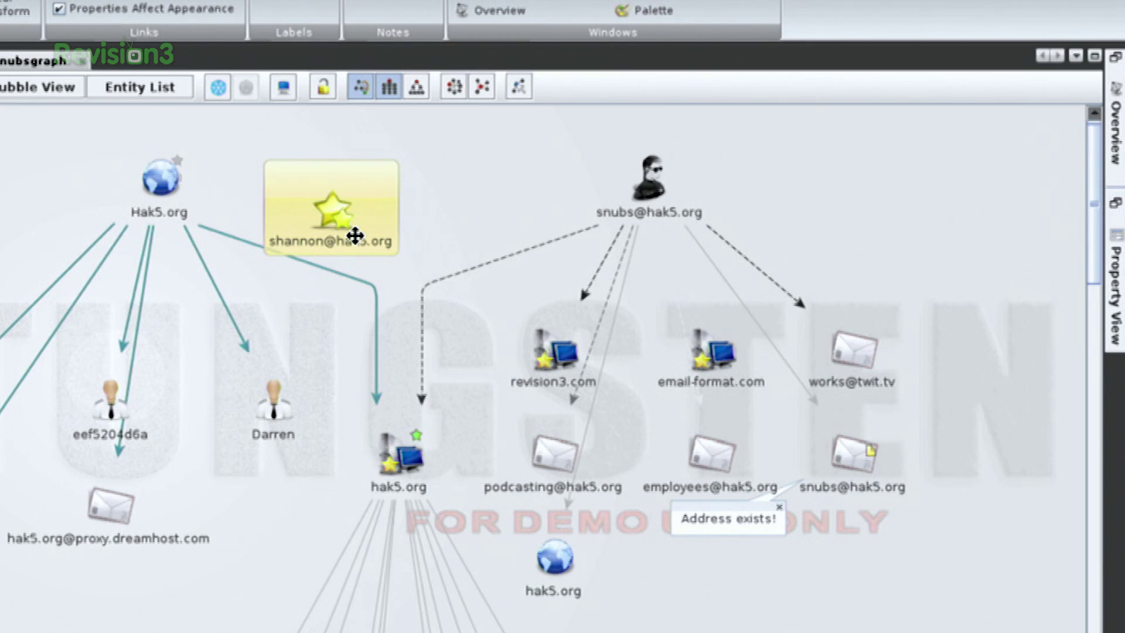
- Run To Domain [DNS] on the star e-mail entity and select the resulting hak5.org node
{"action": "right_click", "coordinate": [355, 236]}
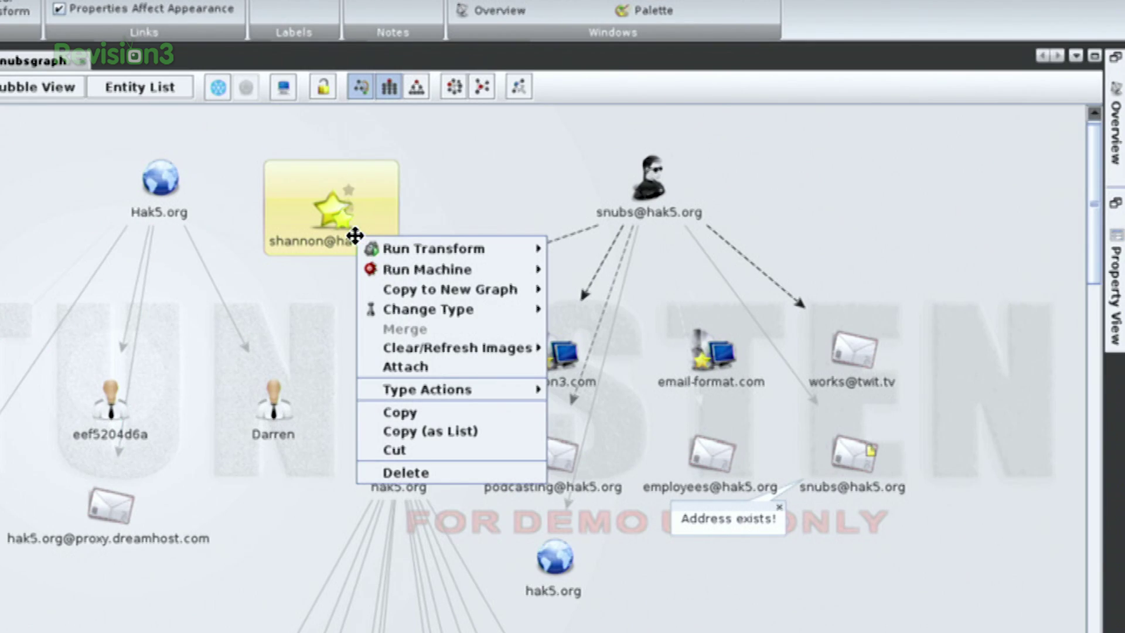
{"action": "mouse_move", "coordinate": [403, 250]}
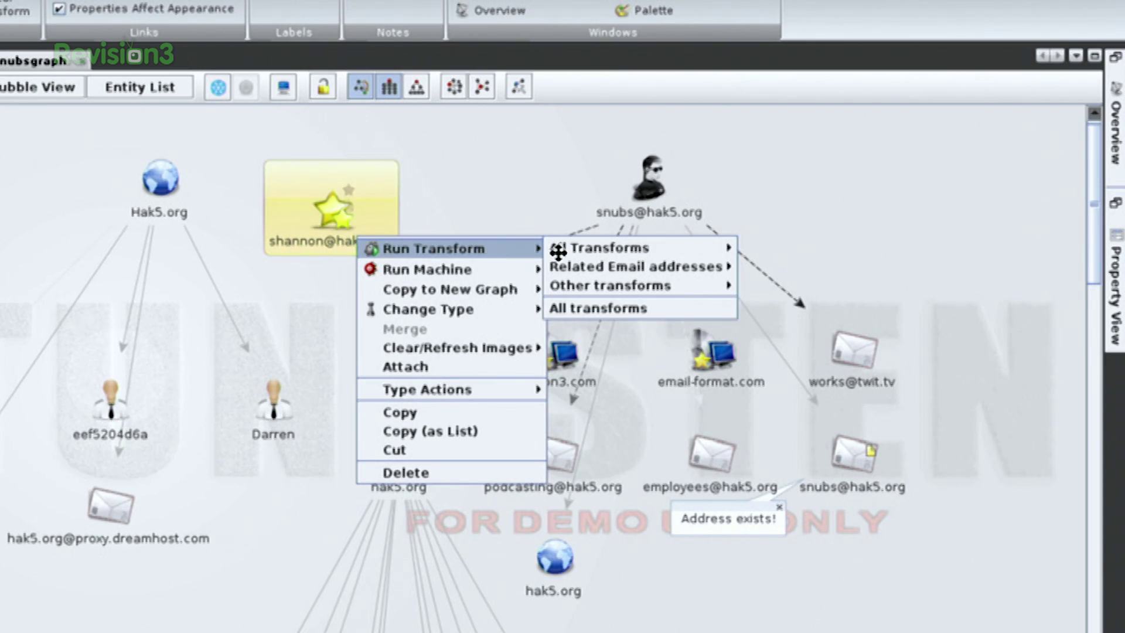
{"action": "mouse_move", "coordinate": [592, 251]}
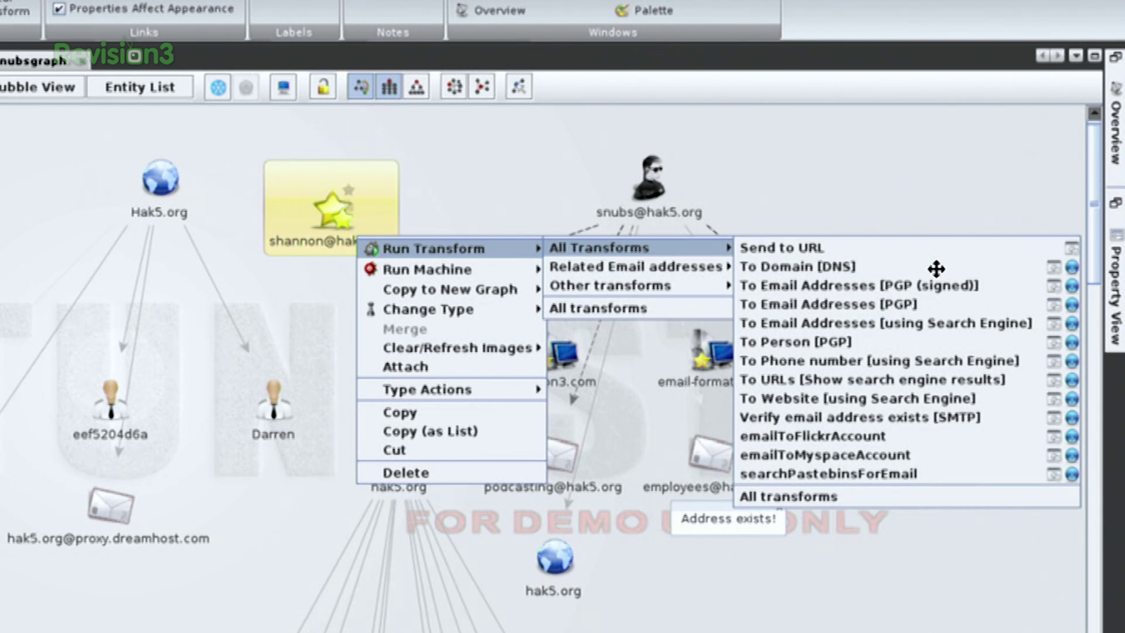
{"action": "left_click", "coordinate": [910, 269]}
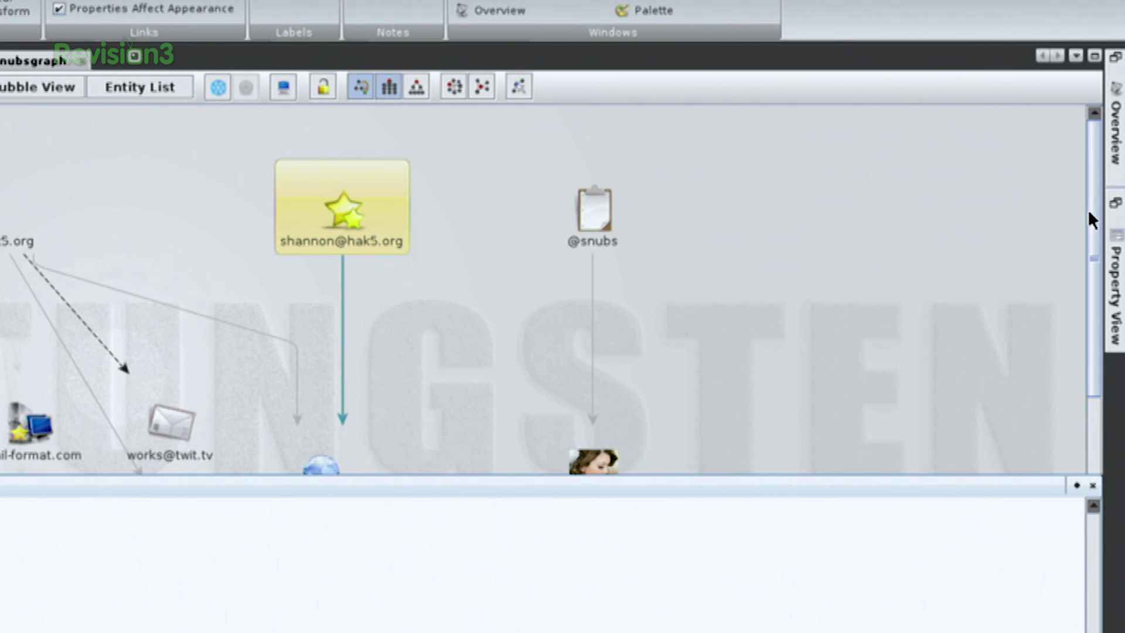
{"action": "left_click_drag", "start_coordinate": [1091, 209], "coordinate": [1099, 294]}
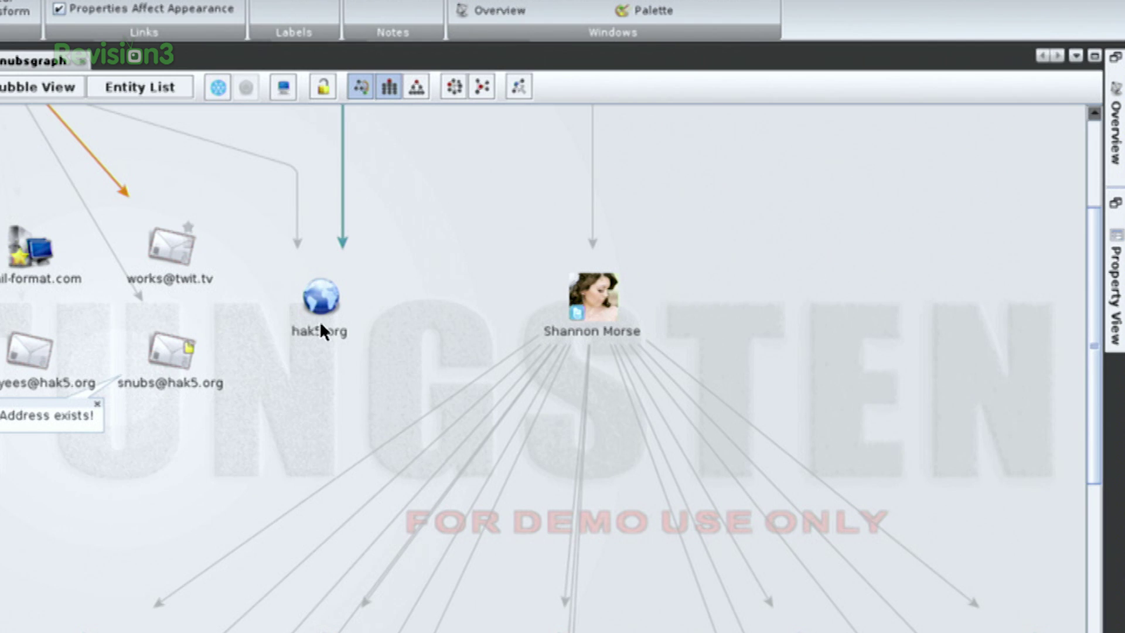
{"action": "left_click", "coordinate": [318, 300]}
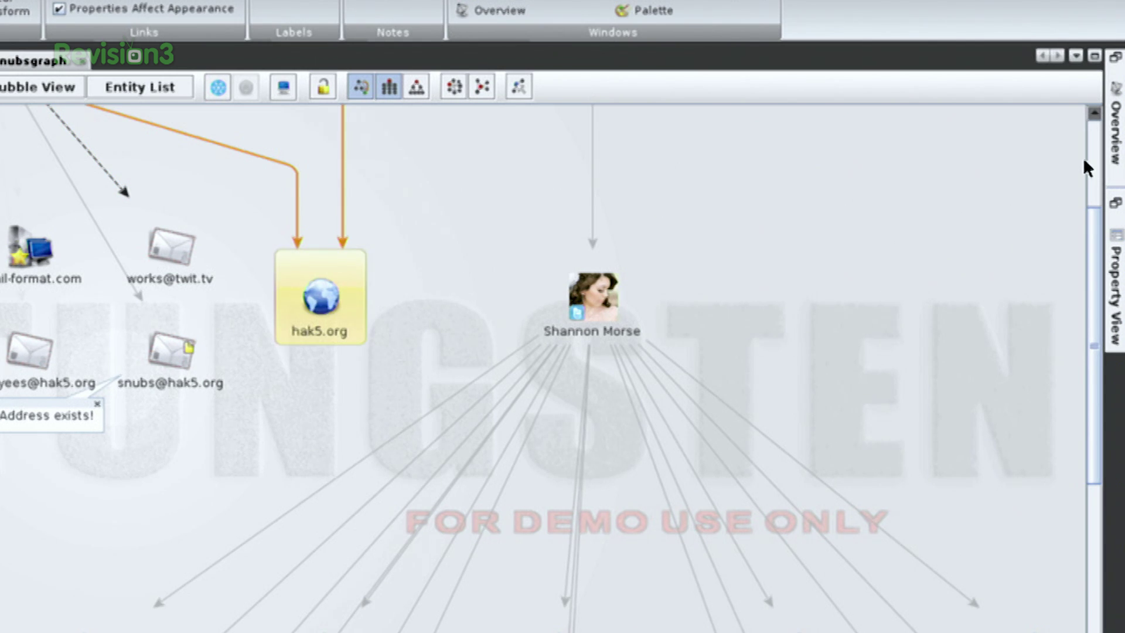
{"action": "scroll", "coordinate": [1096, 166], "scroll_direction": "up", "scroll_amount": 3}
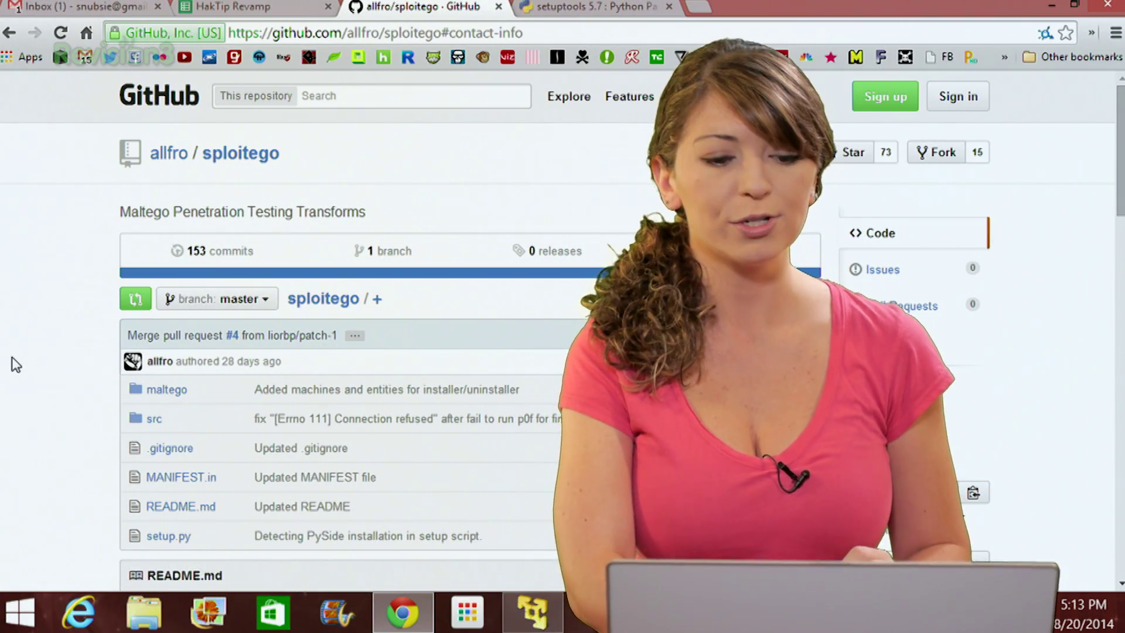
- Read through the installation requirements in the sploitego README
{"action": "scroll", "coordinate": [16, 364], "scroll_direction": "down", "scroll_amount": 2}
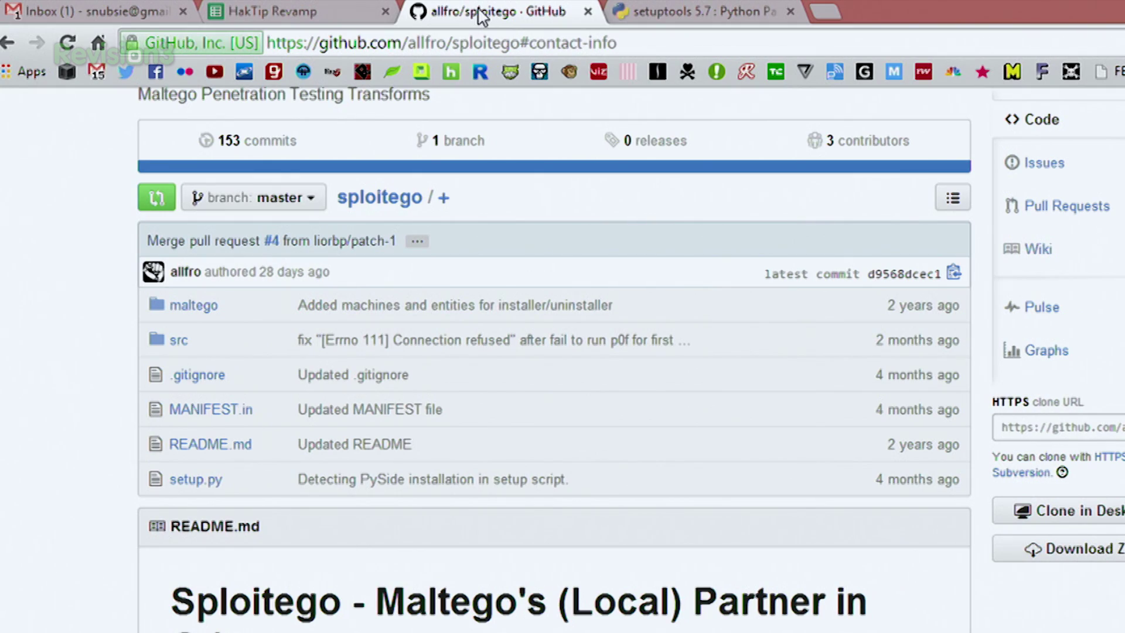
{"action": "left_click", "coordinate": [327, 42]}
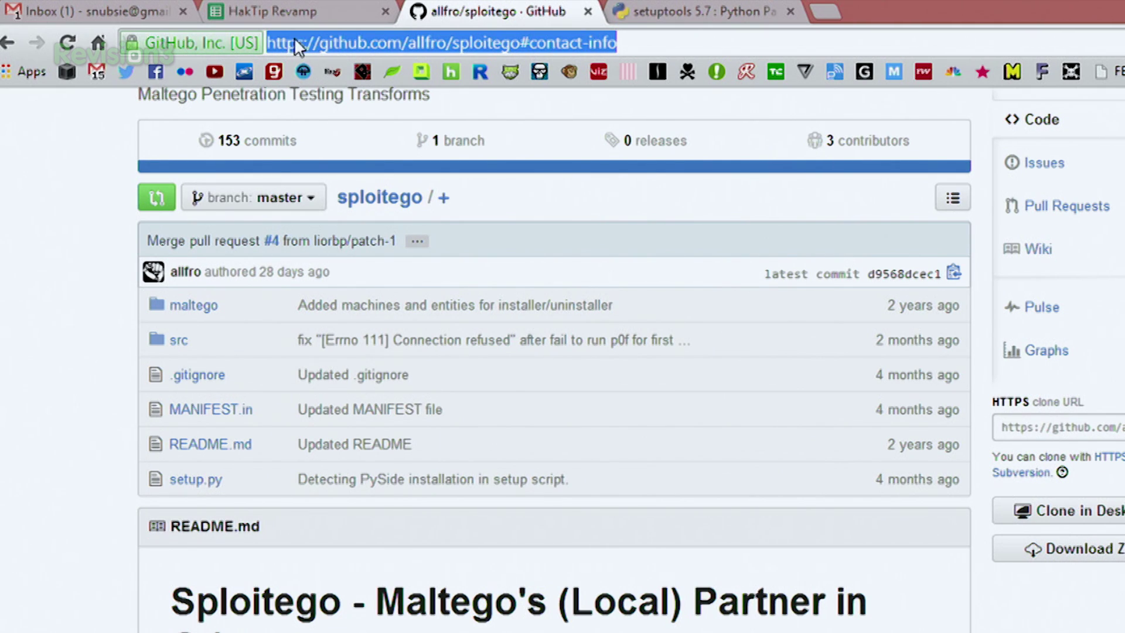
{"action": "left_click", "coordinate": [47, 327]}
{"action": "scroll", "coordinate": [47, 326], "scroll_direction": "up", "scroll_amount": 3}
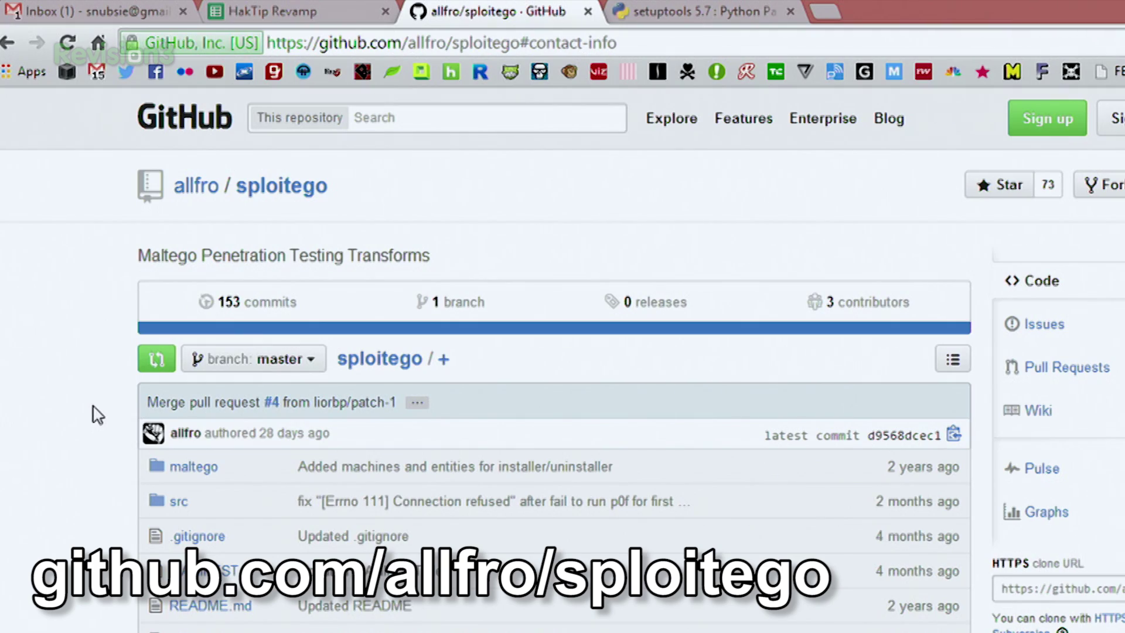
{"action": "scroll", "coordinate": [97, 415], "scroll_direction": "down", "scroll_amount": 15}
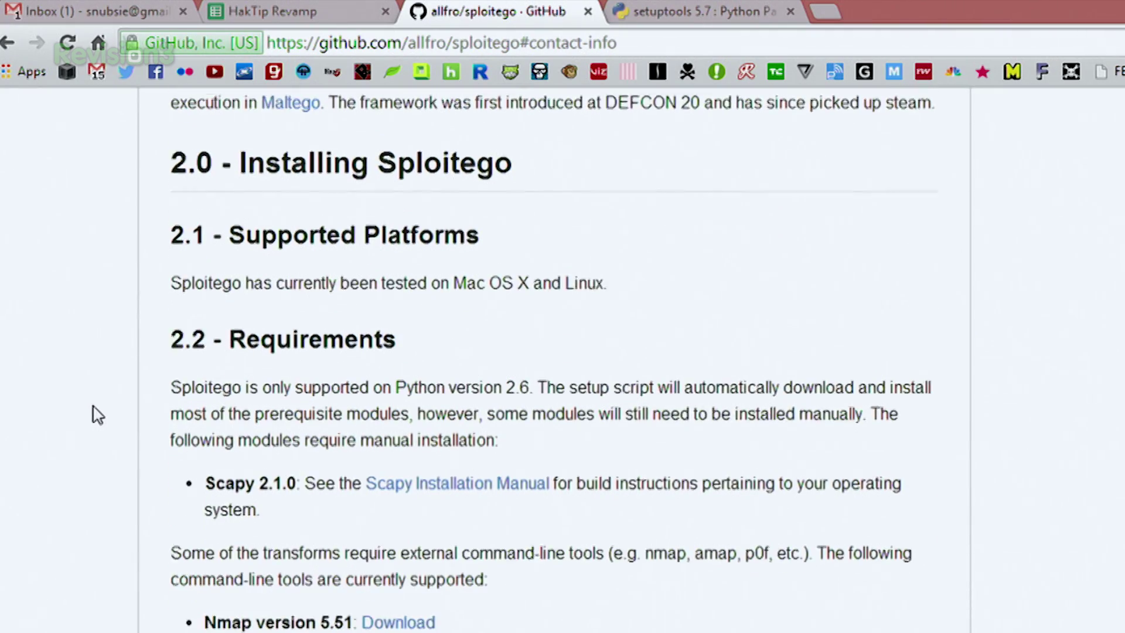
{"action": "scroll", "coordinate": [97, 415], "scroll_direction": "down", "scroll_amount": 3}
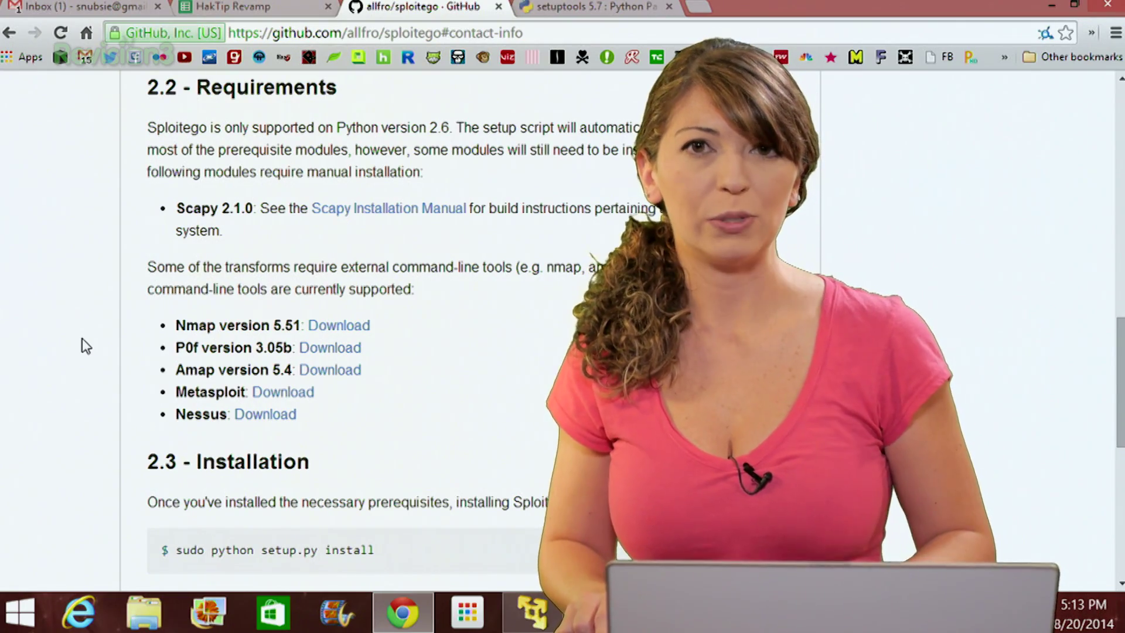
- Reload and go back on the repository page, then switch to the Kali virtual machine
{"action": "key", "text": "F5"}
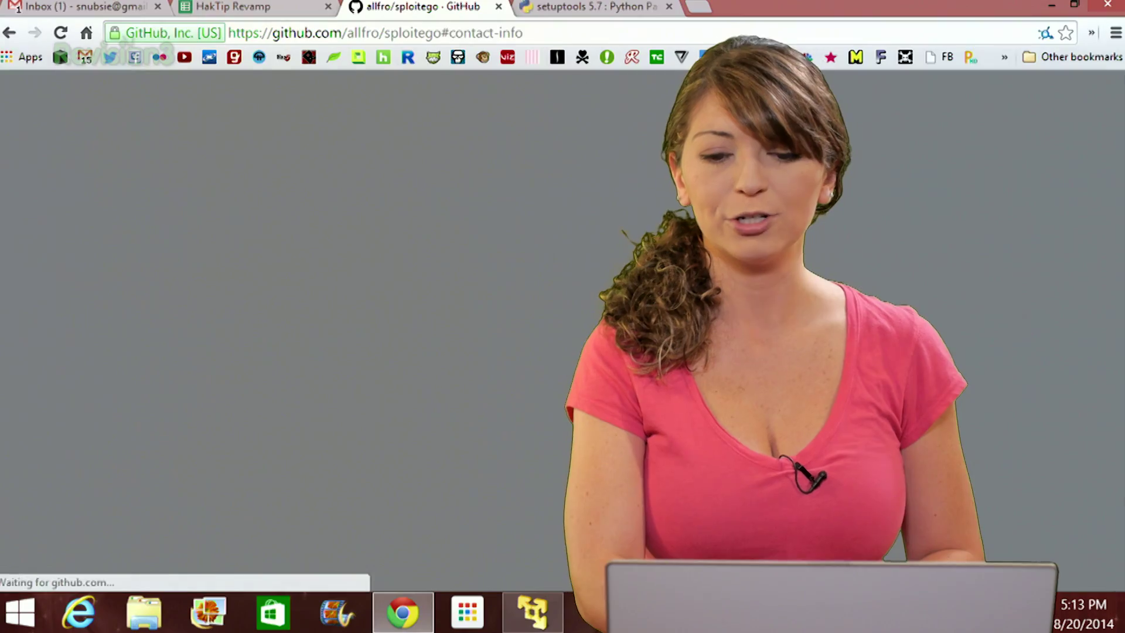
{"action": "key", "text": "alt+Left"}
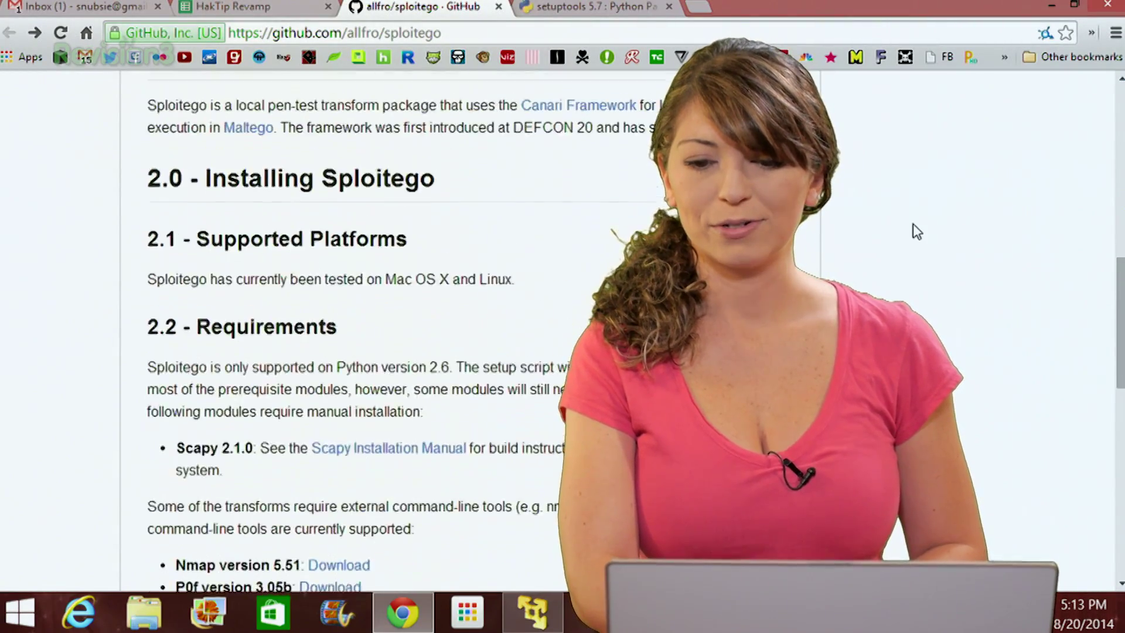
{"action": "scroll", "coordinate": [917, 232], "scroll_direction": "up", "scroll_amount": 10}
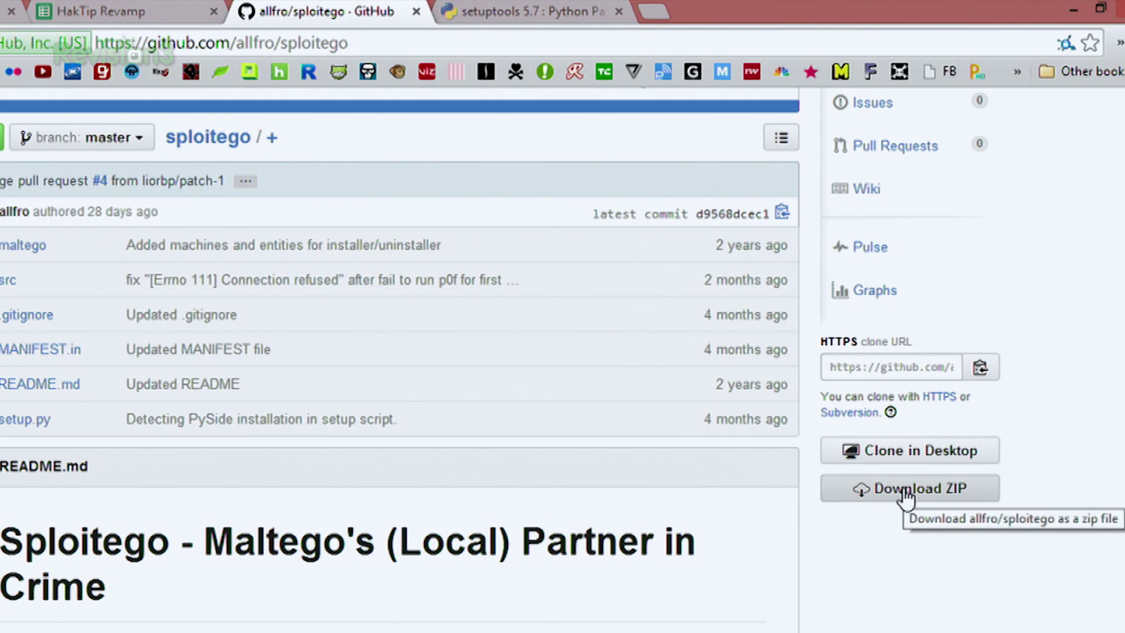
{"action": "key", "text": "alt+Tab"}
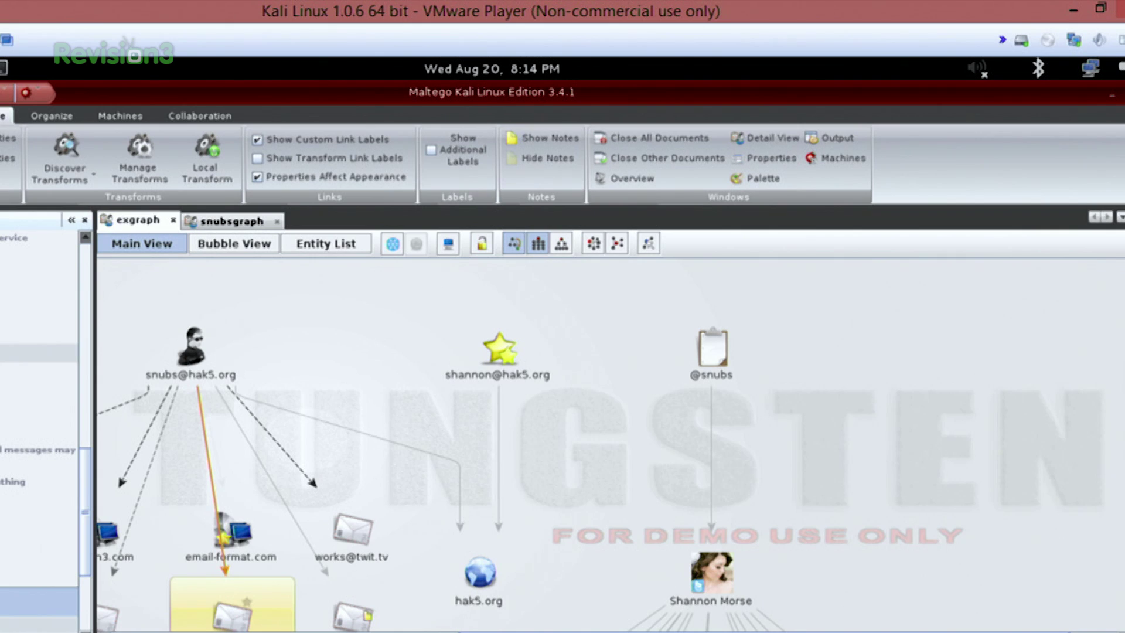
- Move Maltego aside and change the terminal into the Desktop folder
{"action": "left_click", "coordinate": [1109, 91]}
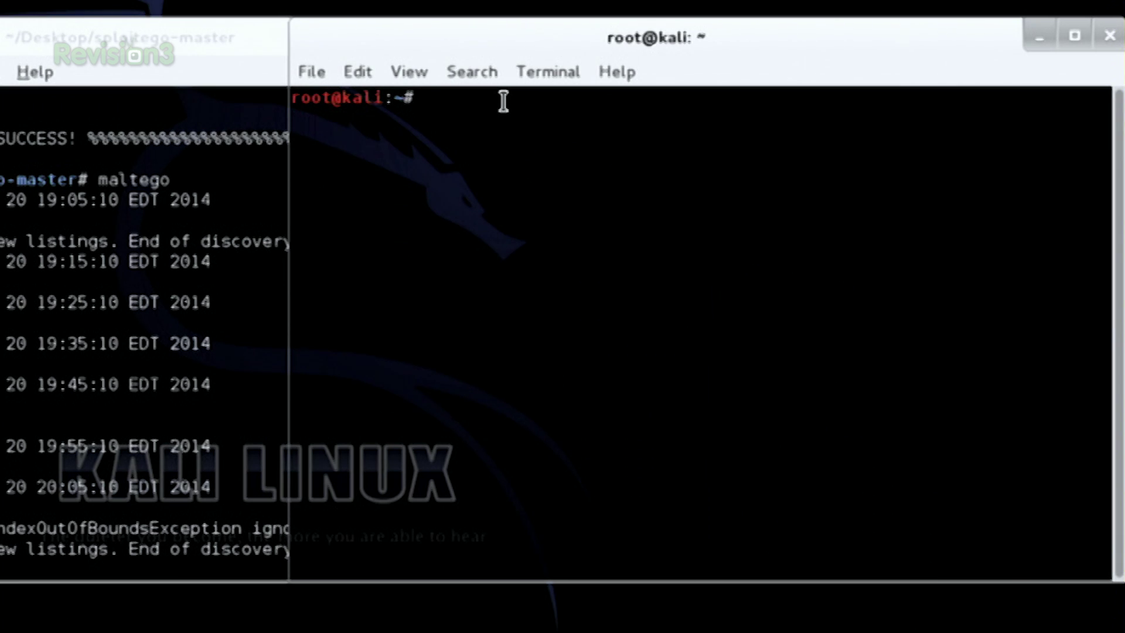
{"action": "type", "text": "unzip splo"}
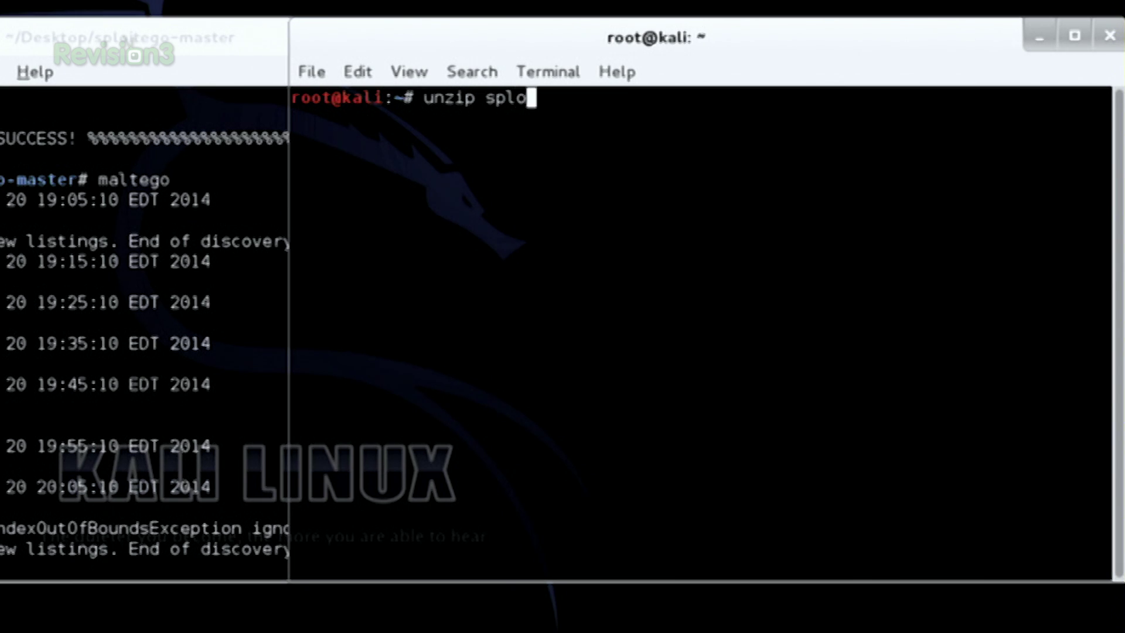
{"action": "key", "text": "BackSpace"}
{"action": "key", "text": "BackSpace"}
{"action": "key", "text": "BackSpace"}
{"action": "key", "text": "BackSpace"}
{"action": "key", "text": "BackSpace"}
{"action": "key", "text": "BackSpace"}
{"action": "key", "text": "BackSpace"}
{"action": "key", "text": "BackSpace"}
{"action": "key", "text": "BackSpace"}
{"action": "type", "text": "cd Des"}
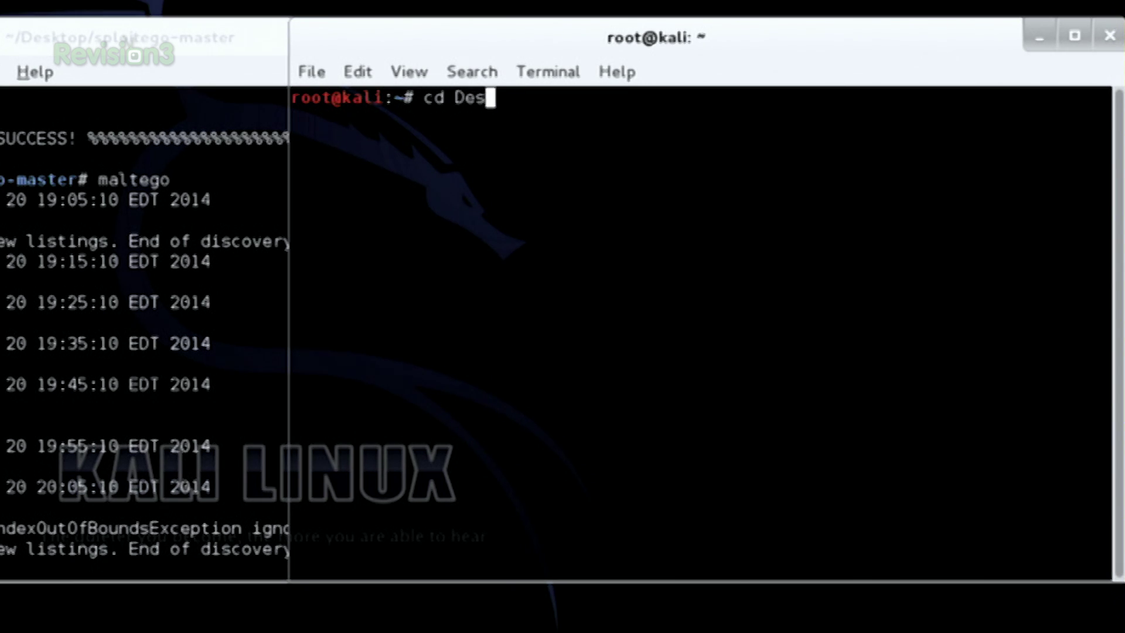
{"action": "key", "text": "Tab"}
{"action": "key", "text": "Return"}
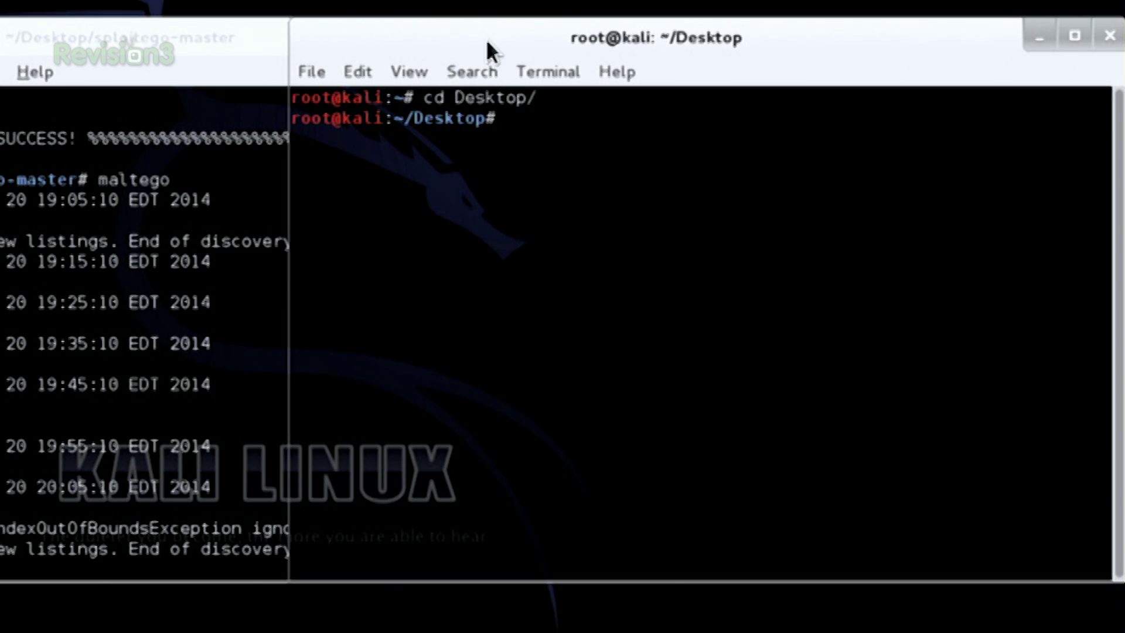
- Tab-complete 'unzip sploitego-master.zip' at the prompt, then erase it without running
{"action": "type", "text": "unzip spl"}
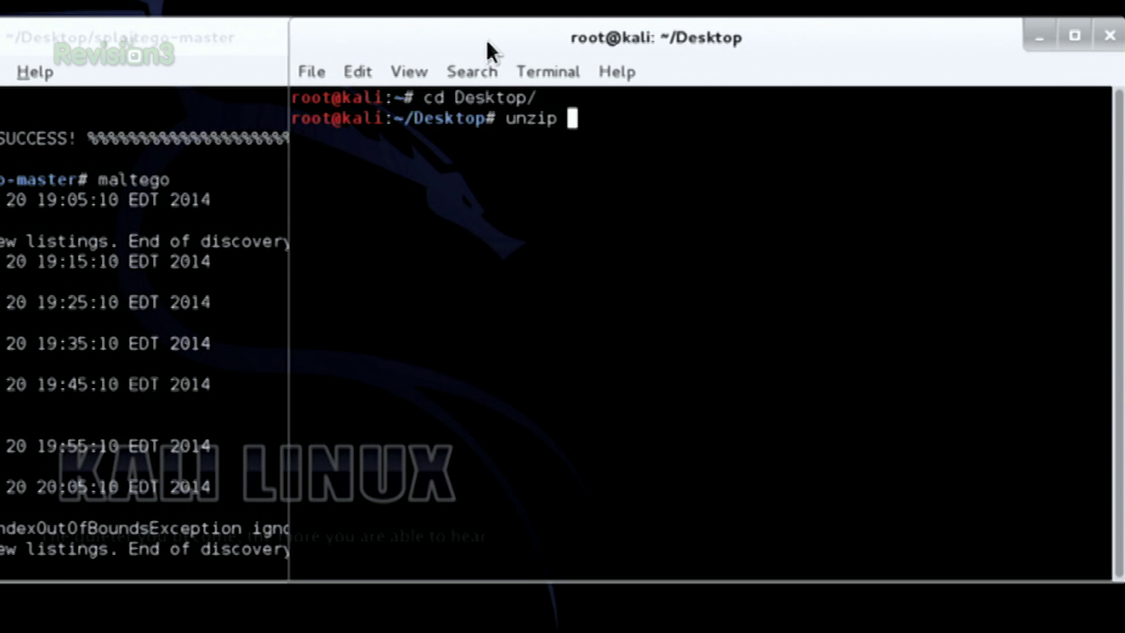
{"action": "key", "text": "Tab"}
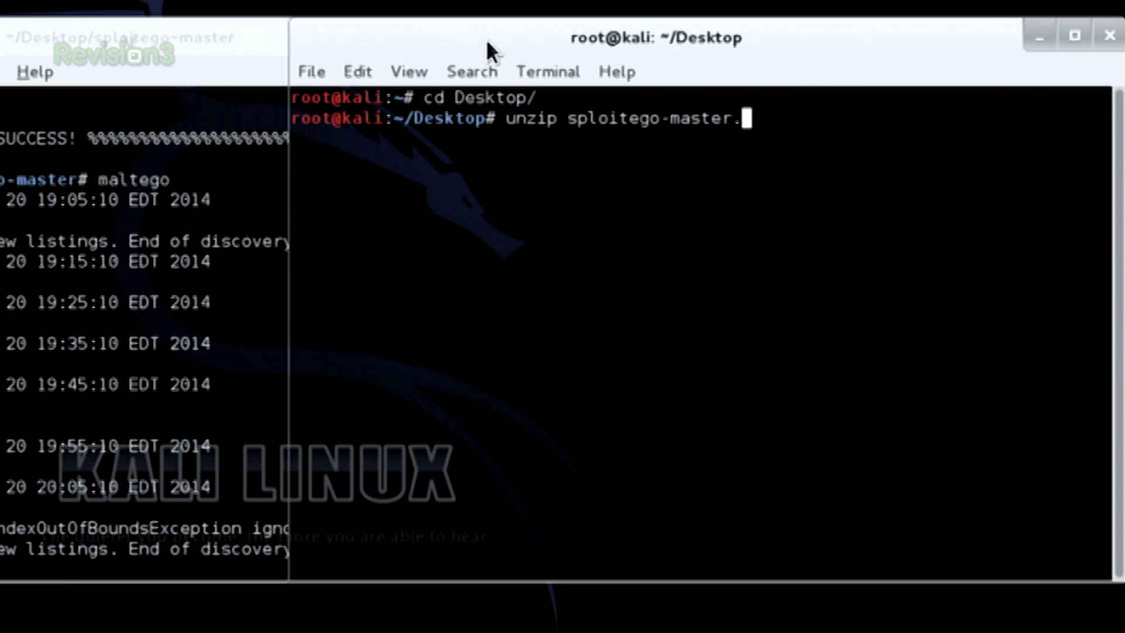
{"action": "type", "text": ".zip"}
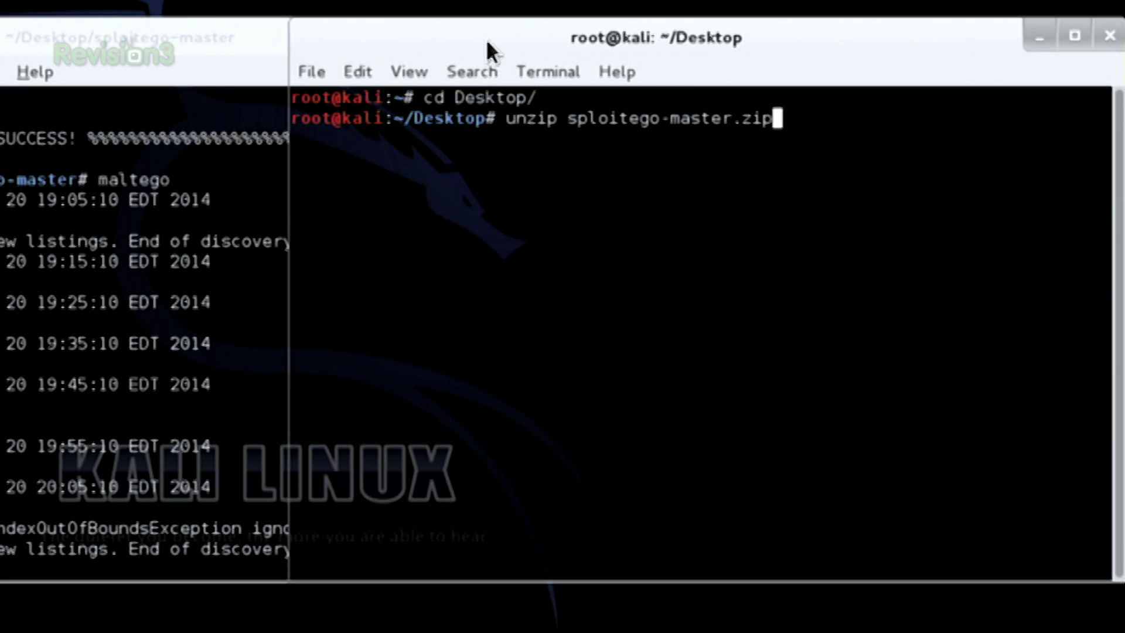
{"action": "key", "text": "BackSpace"}
{"action": "key", "text": "BackSpace"}
{"action": "key", "text": "BackSpace"}
{"action": "key", "text": "BackSpace"}
{"action": "key", "text": "BackSpace"}
{"action": "key", "text": "BackSpace"}
{"action": "key", "text": "BackSpace"}
{"action": "key", "text": "BackSpace"}
{"action": "key", "text": "BackSpace"}
{"action": "key", "text": "BackSpace"}
{"action": "key", "text": "BackSpace"}
{"action": "key", "text": "BackSpace"}
{"action": "key", "text": "BackSpace"}
{"action": "key", "text": "BackSpace"}
{"action": "key", "text": "BackSpace"}
{"action": "key", "text": "BackSpace"}
{"action": "key", "text": "BackSpace"}
{"action": "key", "text": "BackSpace"}
{"action": "key", "text": "BackSpace"}
{"action": "key", "text": "BackSpace"}
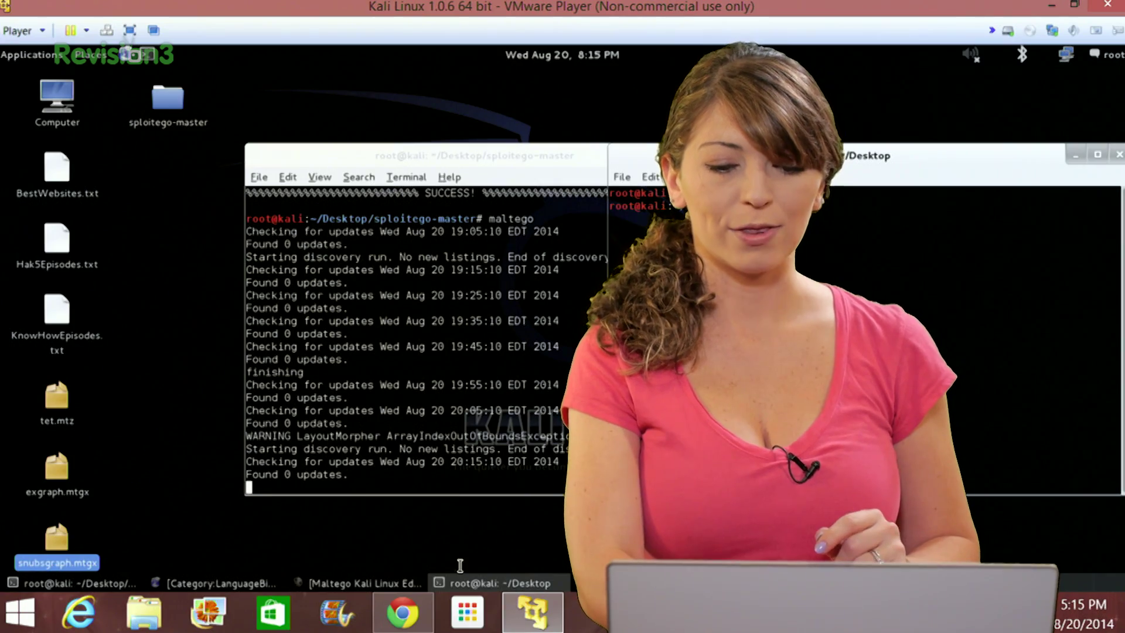
- Bring up the Unix (wget) install section on the setuptools PyPI page in Chrome
{"action": "left_click", "coordinate": [403, 613]}
{"action": "left_click", "coordinate": [550, 7]}
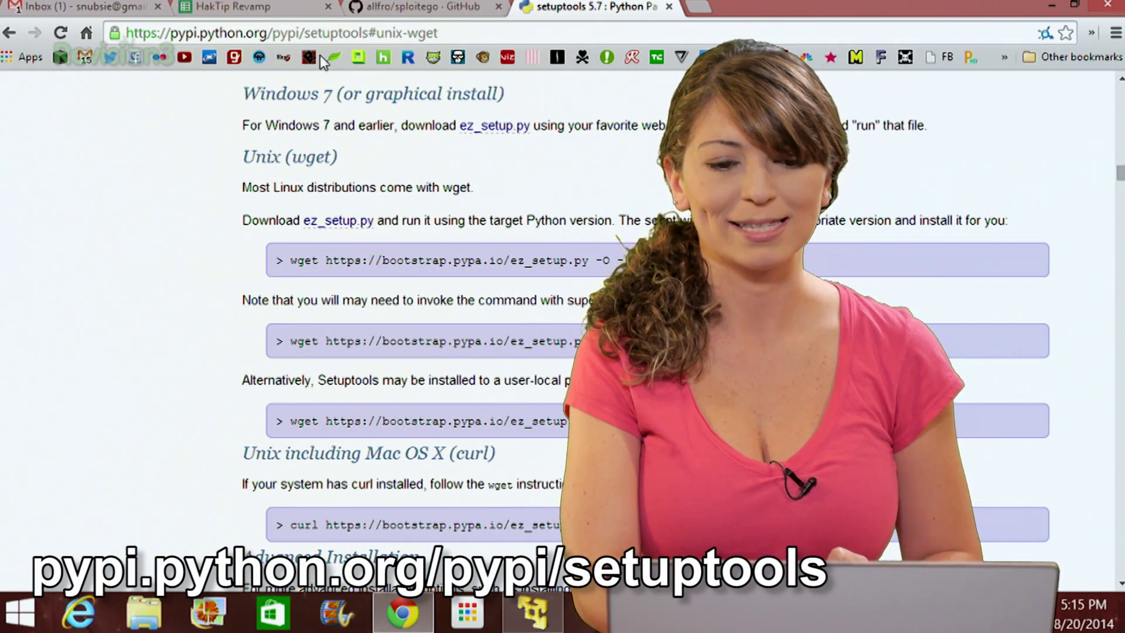
{"action": "scroll", "coordinate": [246, 199], "scroll_direction": "up", "scroll_amount": 15}
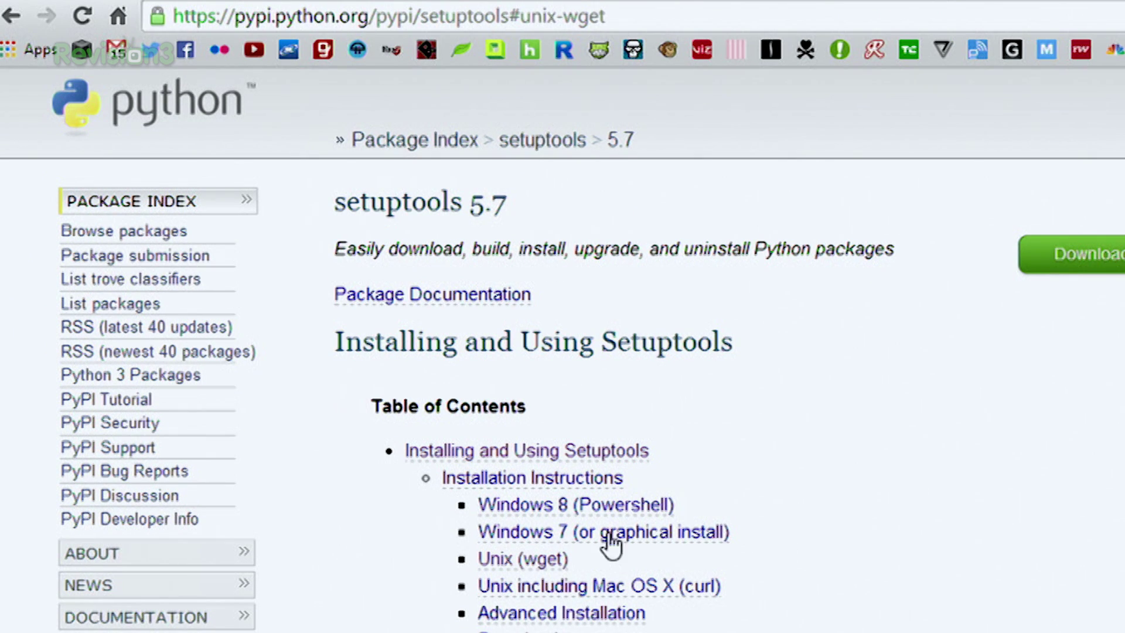
{"action": "left_click", "coordinate": [538, 560]}
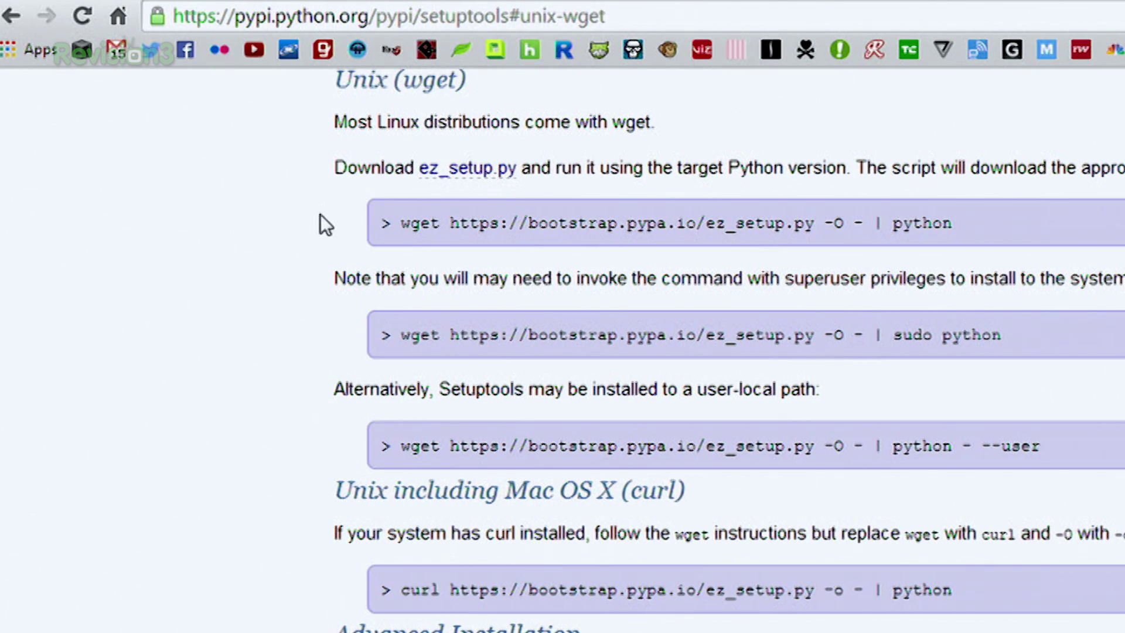
- Highlight the three wget install commands: the basic one, sudo python, and user-local
{"action": "double_click", "coordinate": [410, 223]}
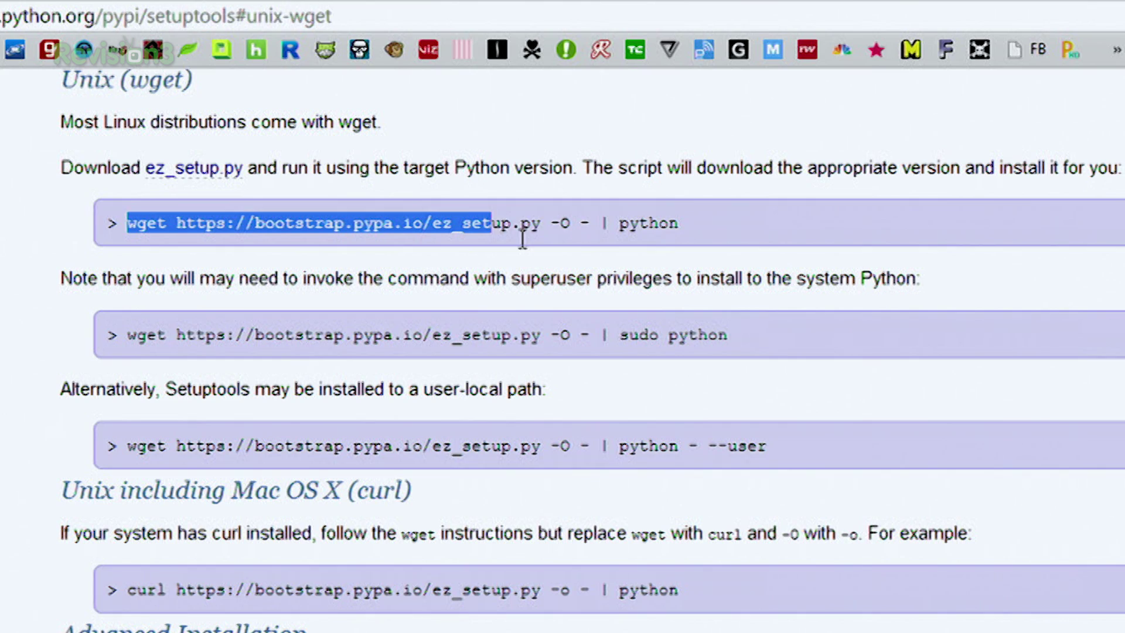
{"action": "left_click_drag", "start_coordinate": [523, 240], "coordinate": [706, 235]}
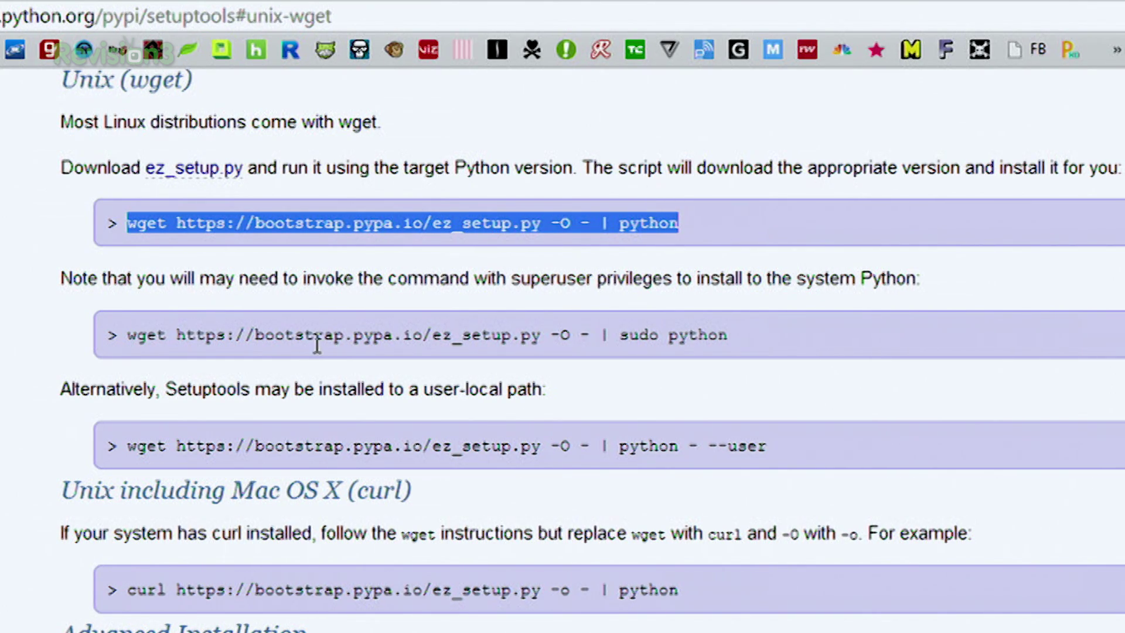
{"action": "left_click", "coordinate": [151, 372]}
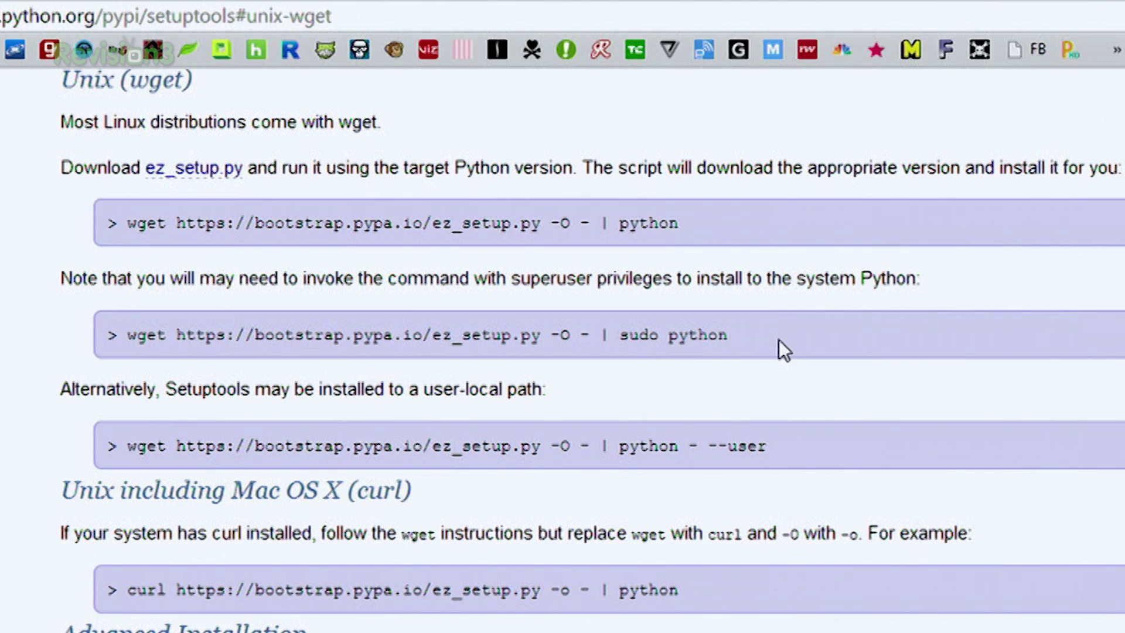
{"action": "left_click_drag", "start_coordinate": [779, 339], "coordinate": [93, 349]}
{"action": "left_click", "coordinate": [104, 414]}
{"action": "left_click_drag", "start_coordinate": [125, 450], "coordinate": [811, 419]}
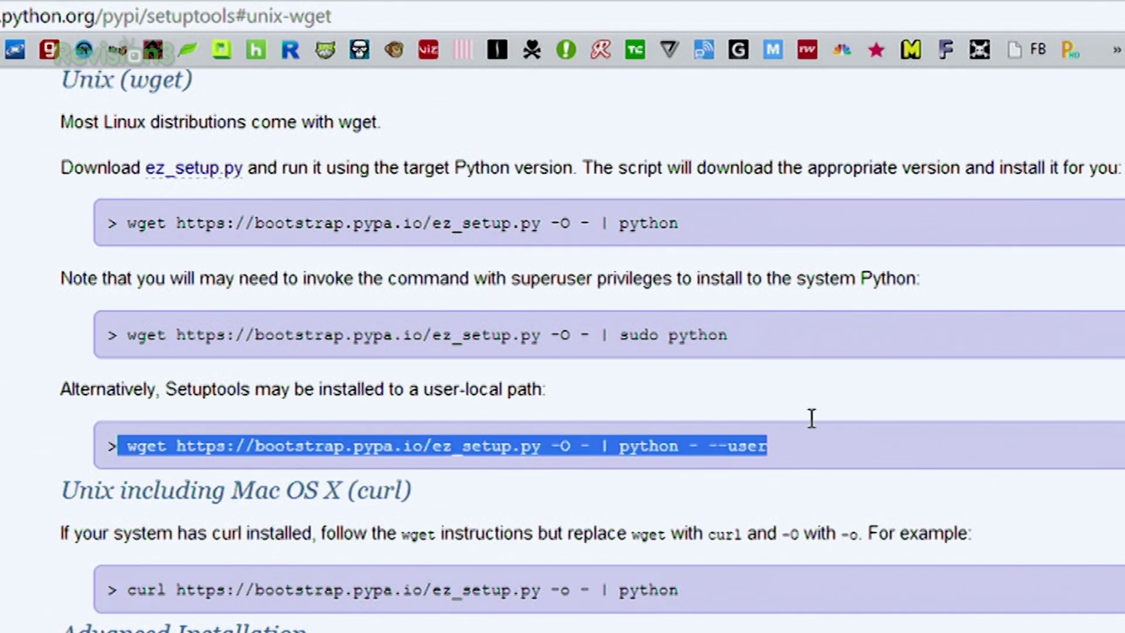
{"action": "left_click", "coordinate": [820, 446]}
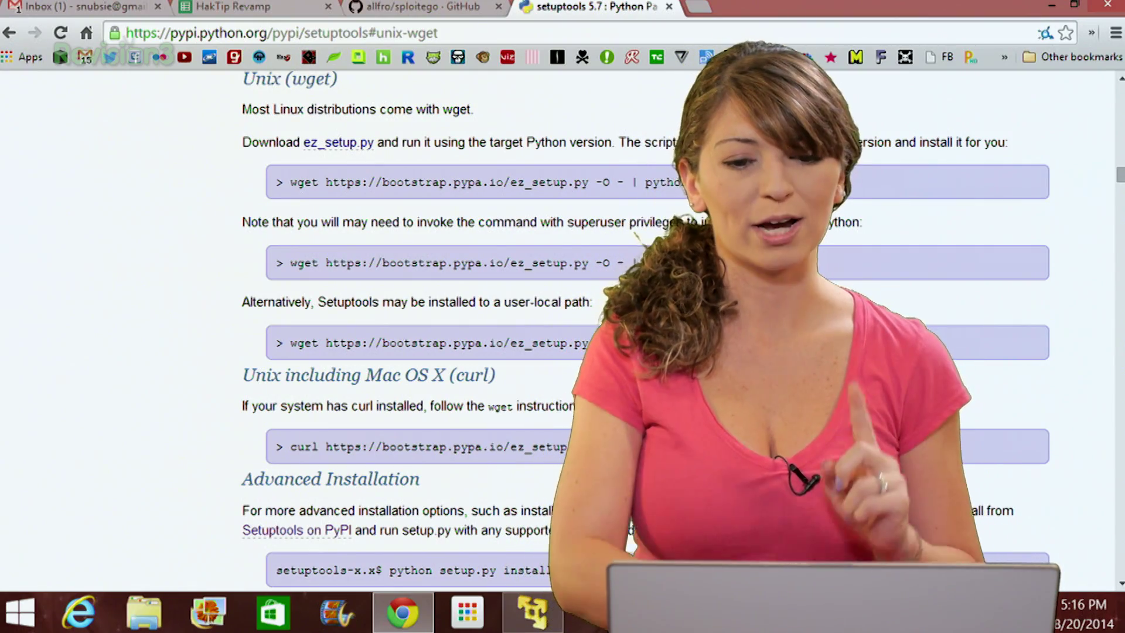
{"action": "left_click", "coordinate": [420, 6]}
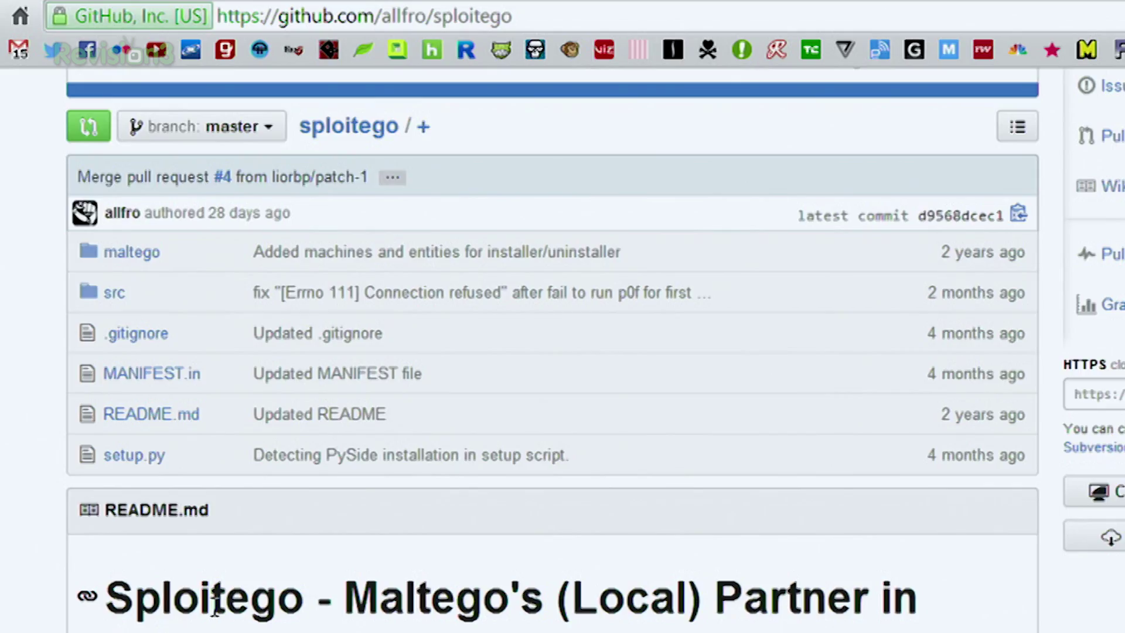
- Scroll to 2.3 Installation and highlight 'sudo python setup.py install' and 'canari install-package sploitego'
{"action": "scroll", "coordinate": [235, 527], "scroll_direction": "down", "scroll_amount": 10}
{"action": "scroll", "coordinate": [215, 606], "scroll_direction": "down", "scroll_amount": 5}
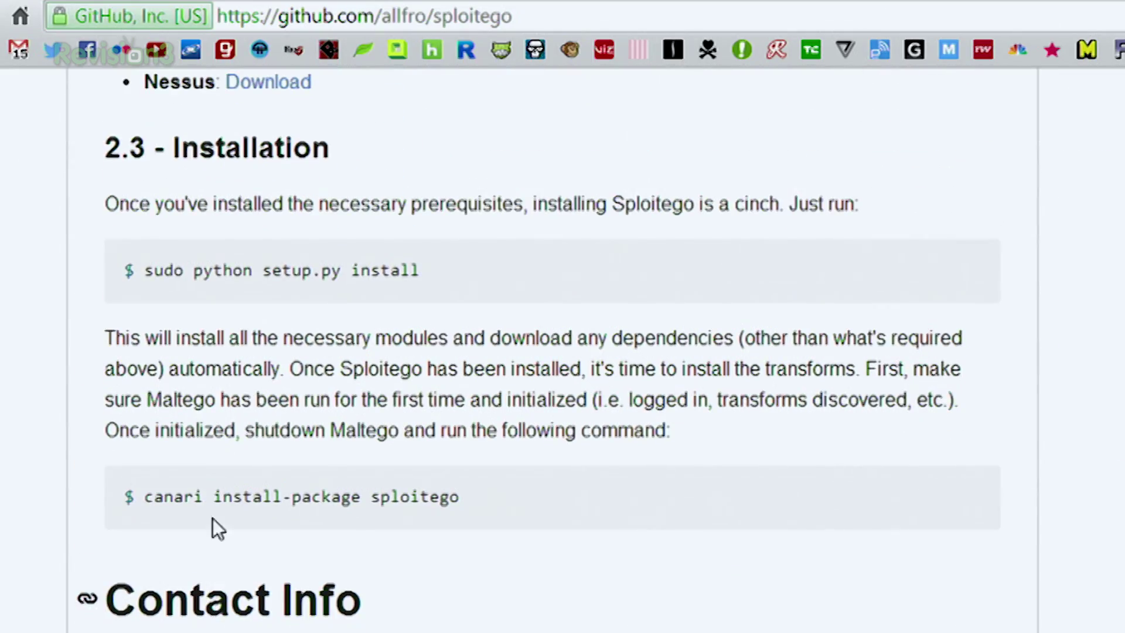
{"action": "left_click_drag", "start_coordinate": [437, 270], "coordinate": [146, 286]}
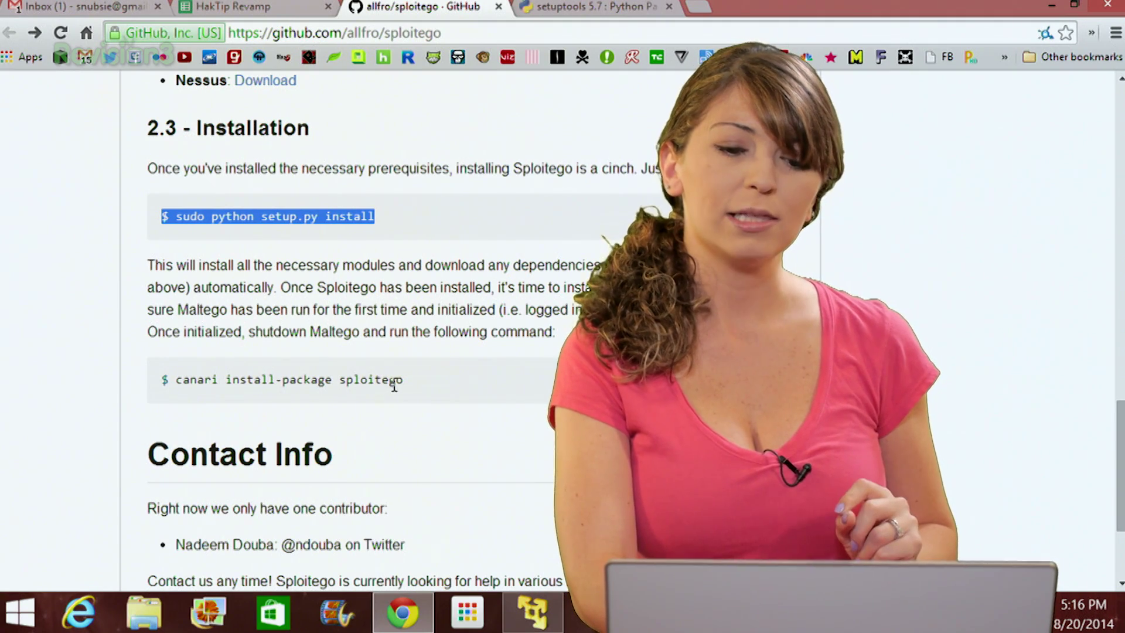
{"action": "left_click_drag", "start_coordinate": [403, 383], "coordinate": [163, 393]}
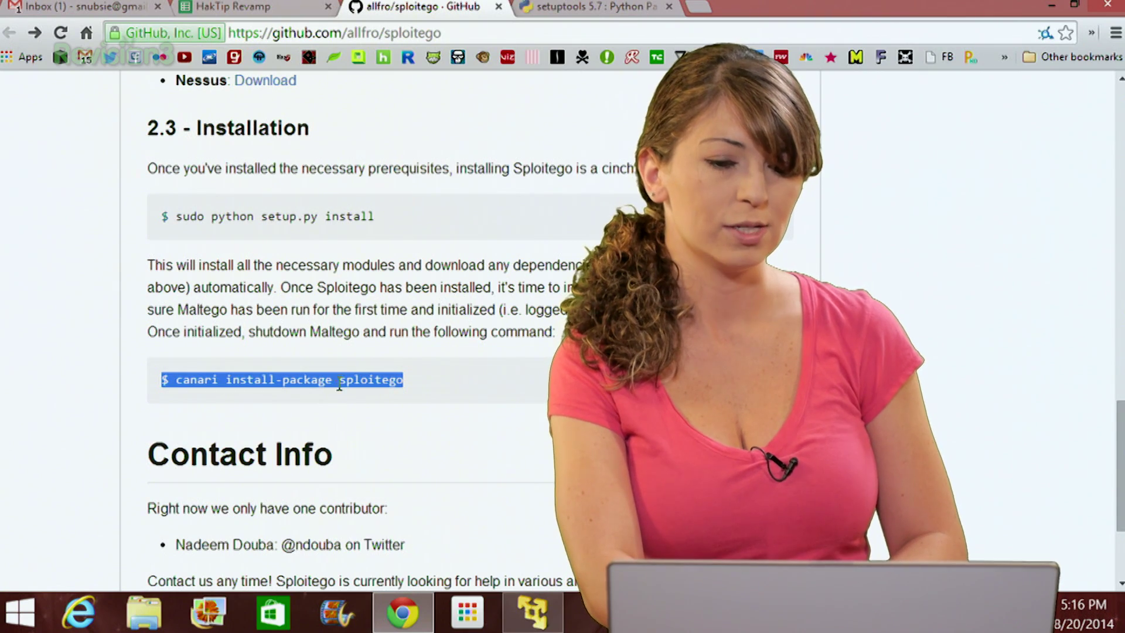
{"action": "left_click", "coordinate": [443, 391]}
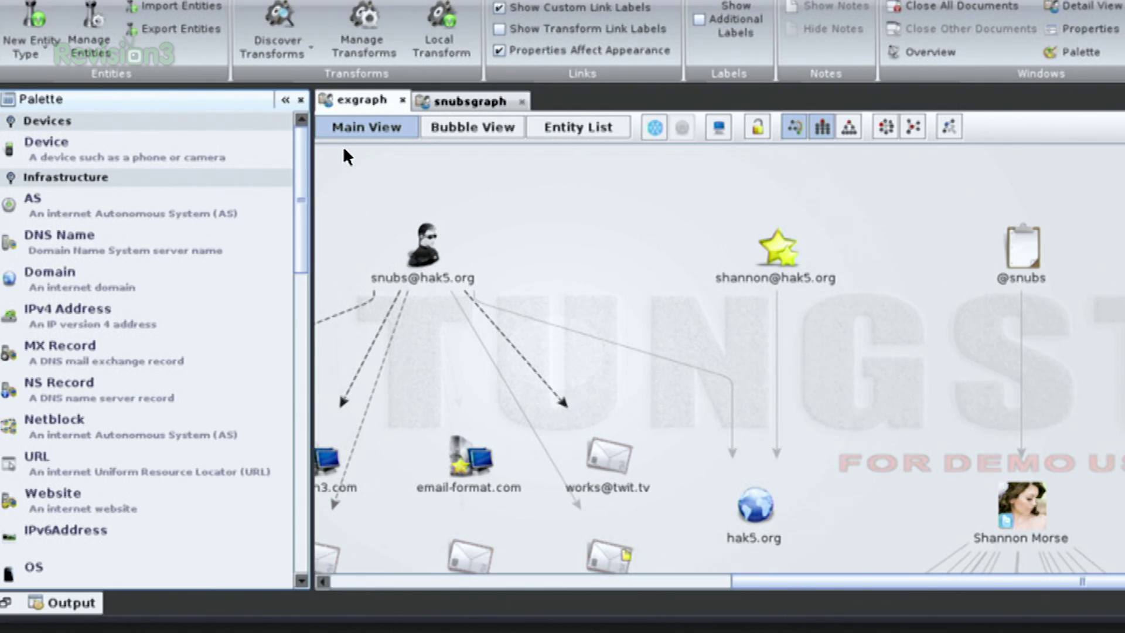
{"action": "left_click", "coordinate": [301, 201]}
{"action": "scroll", "coordinate": [300, 234], "scroll_direction": "down", "scroll_amount": 3}
{"action": "scroll", "coordinate": [302, 313], "scroll_direction": "down", "scroll_amount": 3}
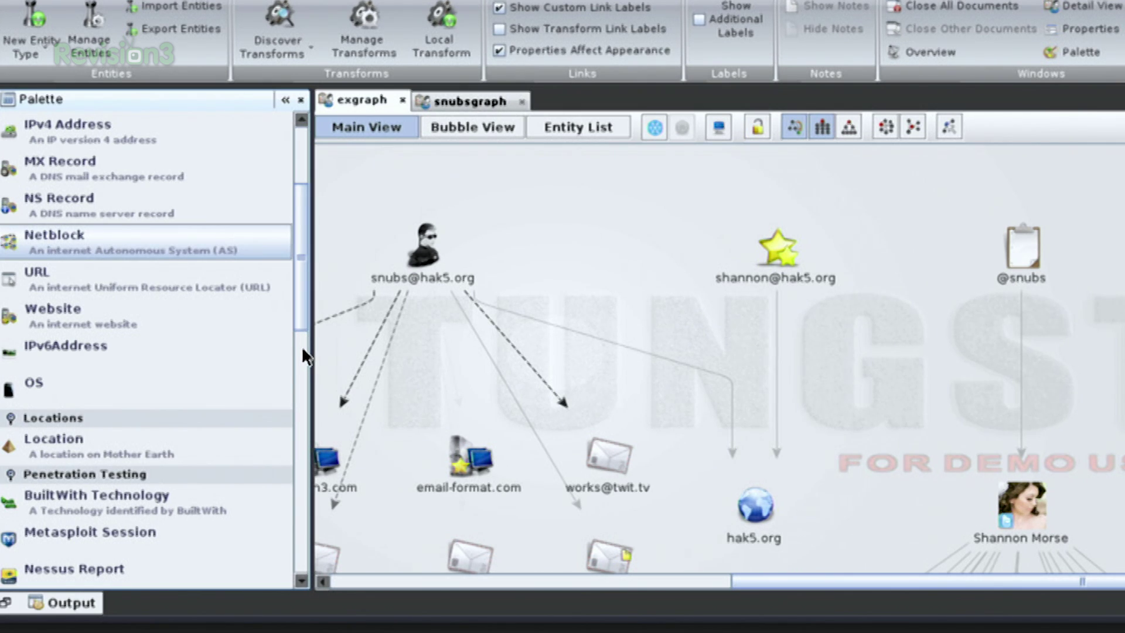
{"action": "scroll", "coordinate": [302, 346], "scroll_direction": "down", "scroll_amount": 3}
{"action": "scroll", "coordinate": [301, 399], "scroll_direction": "down", "scroll_amount": 3}
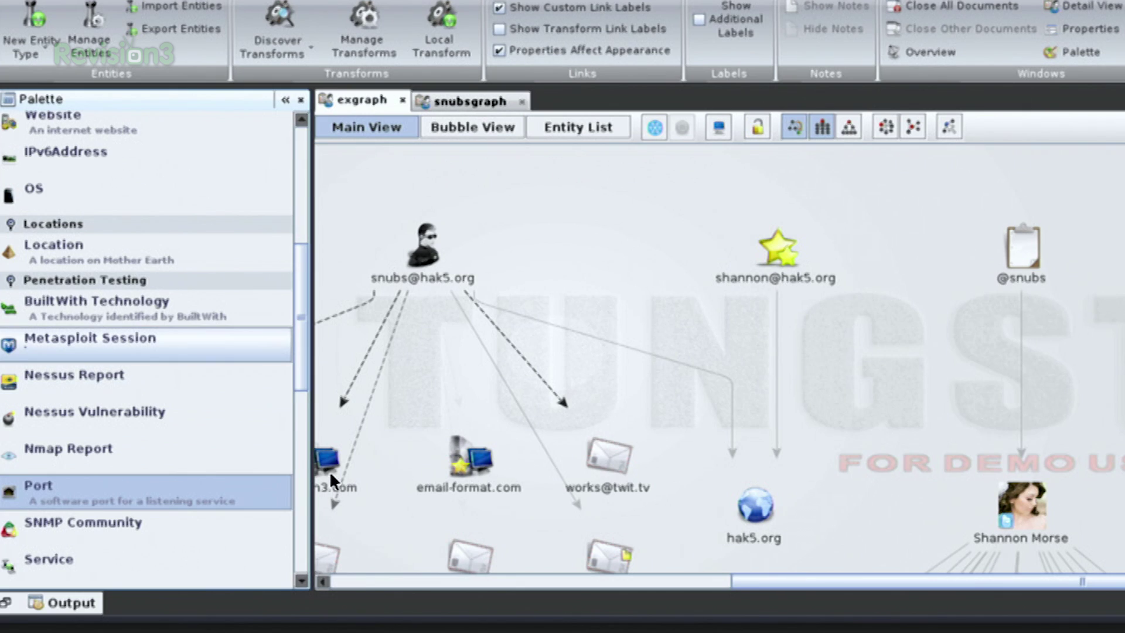
{"action": "scroll", "coordinate": [302, 465], "scroll_direction": "down", "scroll_amount": 5}
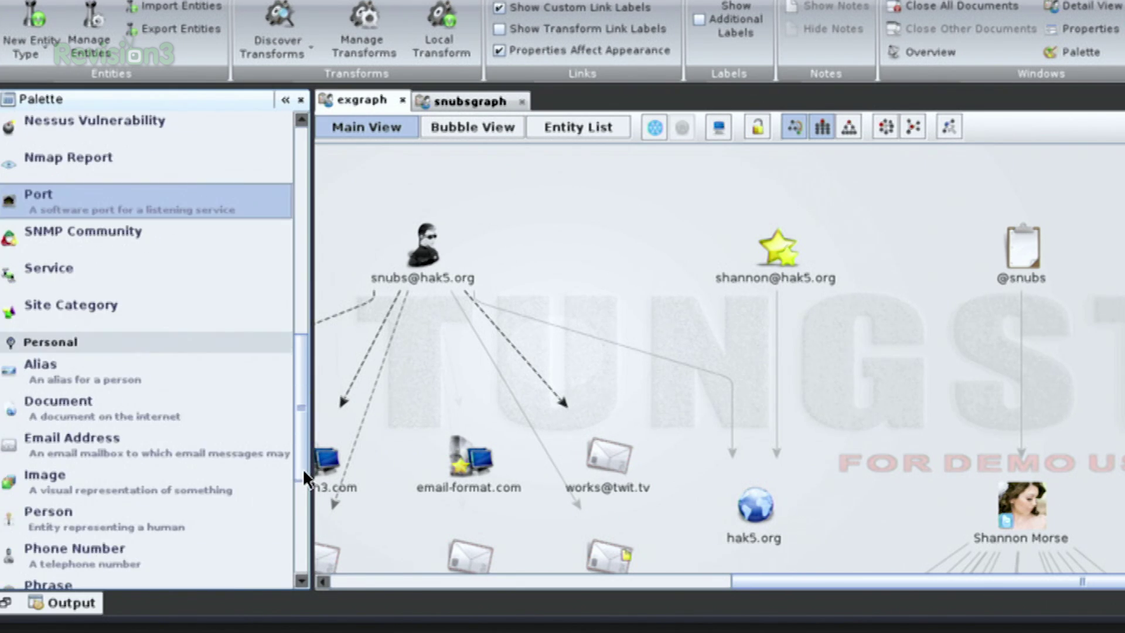
{"action": "scroll", "coordinate": [307, 525], "scroll_direction": "down", "scroll_amount": 5}
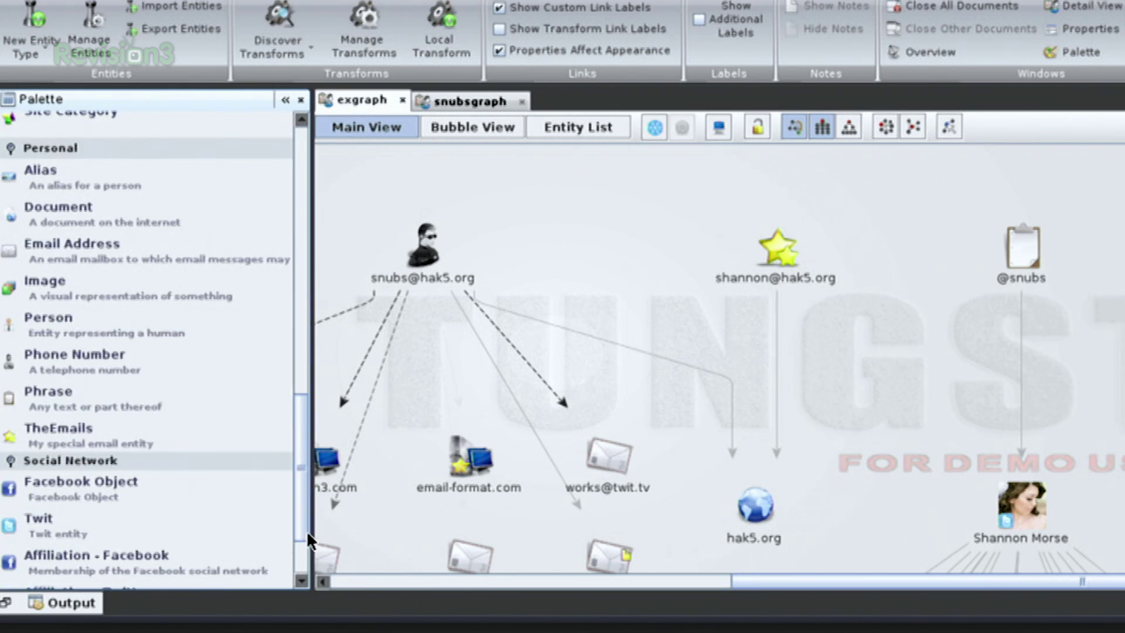
{"action": "scroll", "coordinate": [303, 546], "scroll_direction": "down", "scroll_amount": 3}
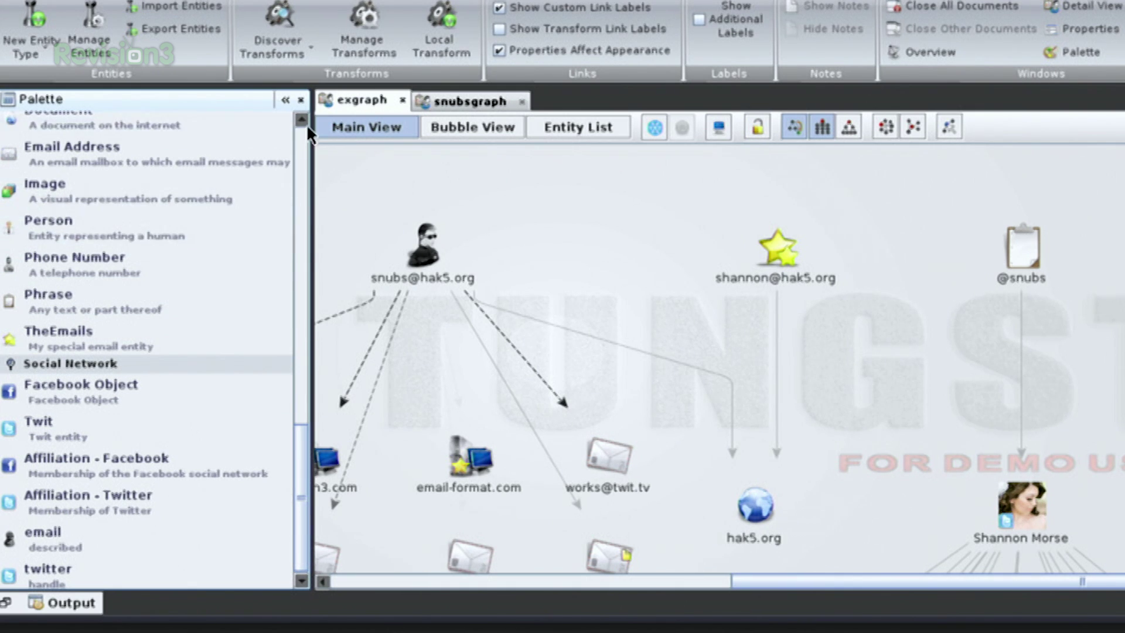
{"action": "scroll", "coordinate": [302, 139], "scroll_direction": "up", "scroll_amount": 15}
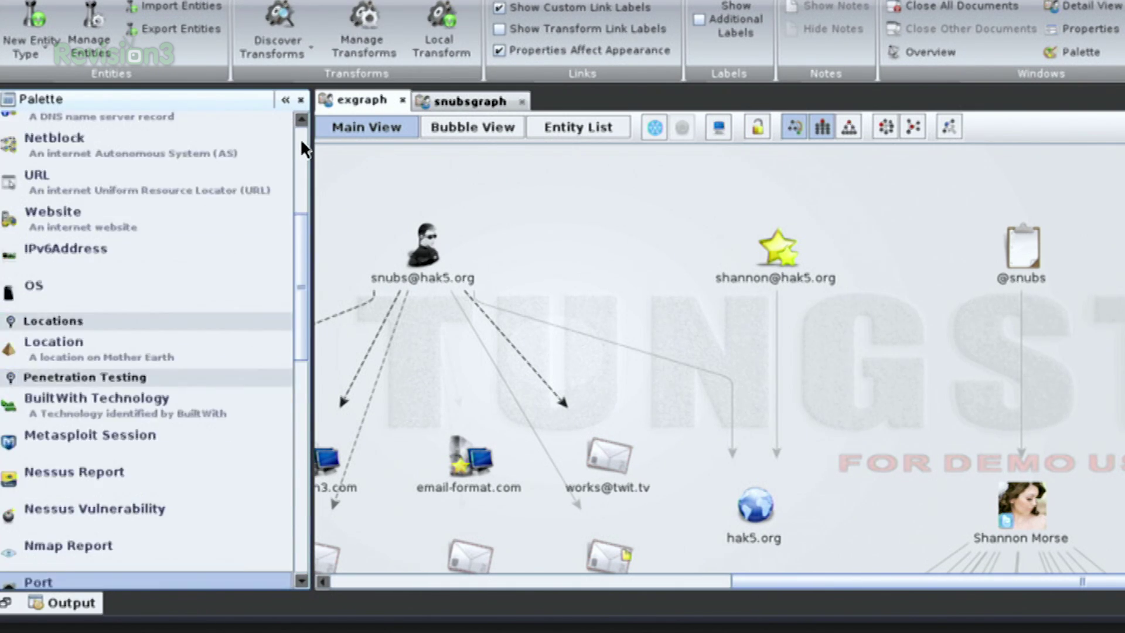